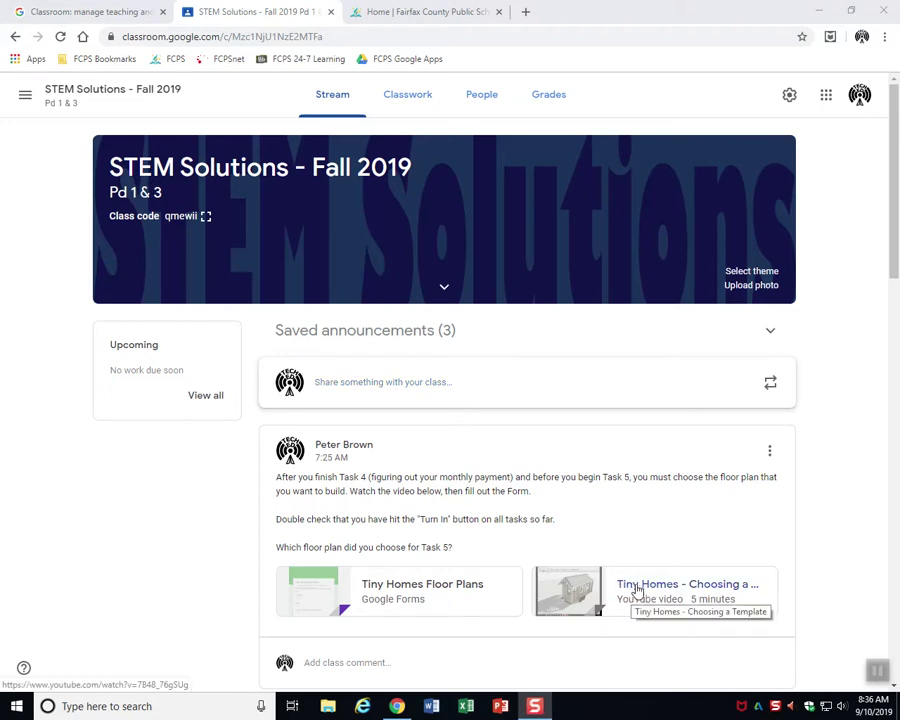
Scroll the class Stream and open the STEM Solutions Google Site link
scroll(630, 588, "down", 5)
scroll(621, 564, "down", 3)
scroll(580, 552, "down", 3)
scroll(500, 532, "down", 2)
left_click(430, 541)
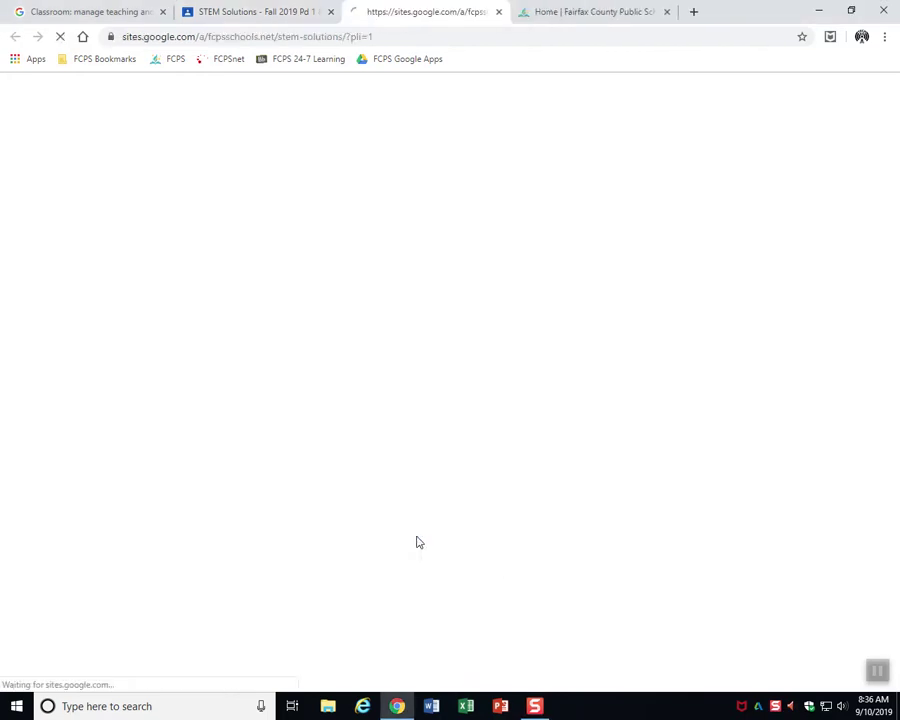
Go to PBL Units, then the Tiny Homes page, and scroll the Tiny Home Templates list
left_click(196, 134)
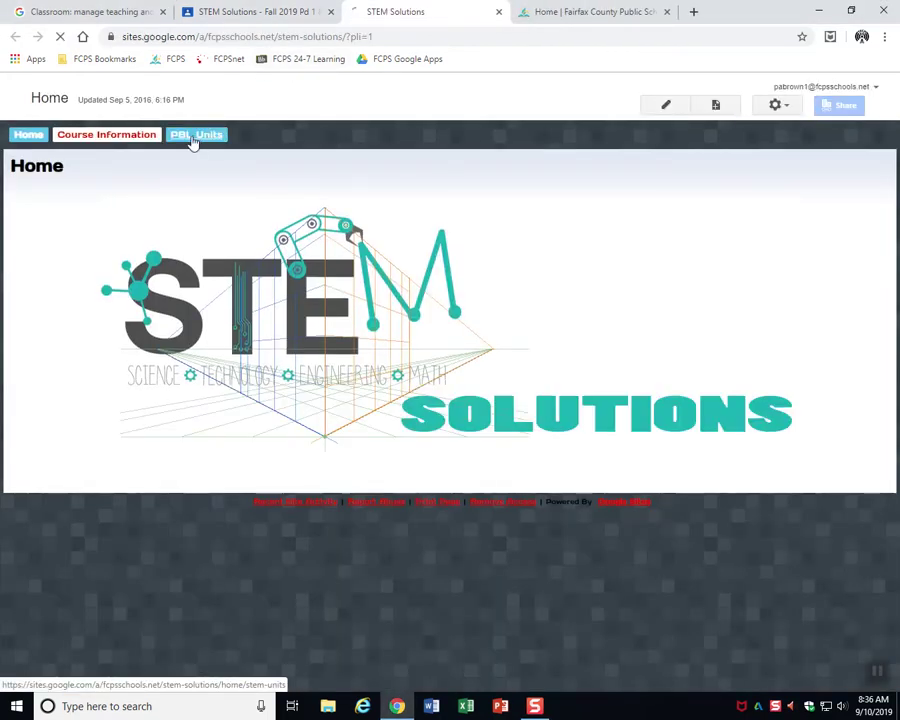
left_click(39, 313)
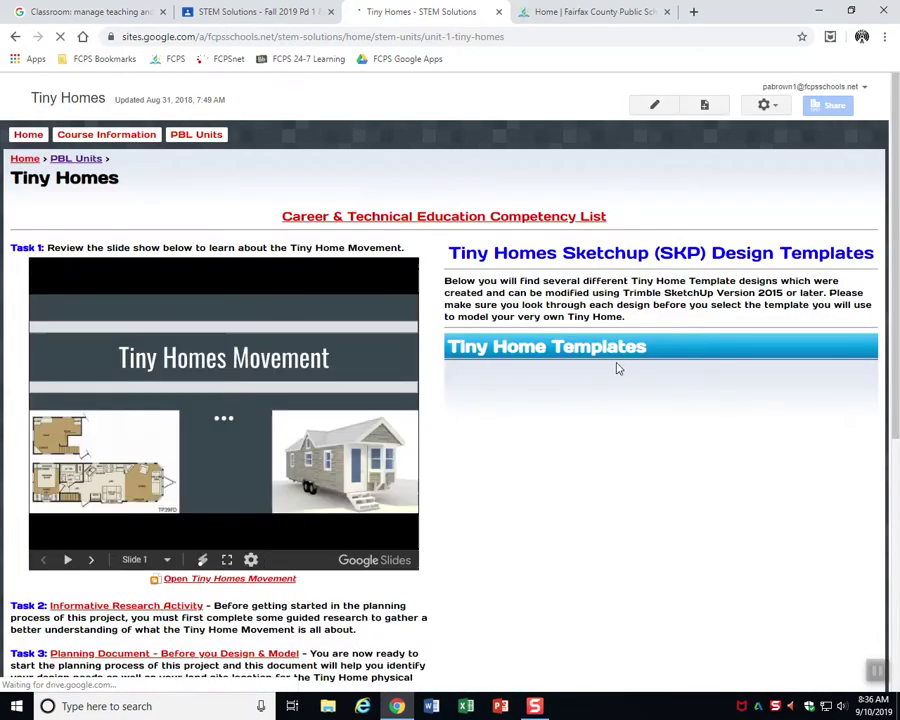
scroll(558, 366, "down", 1)
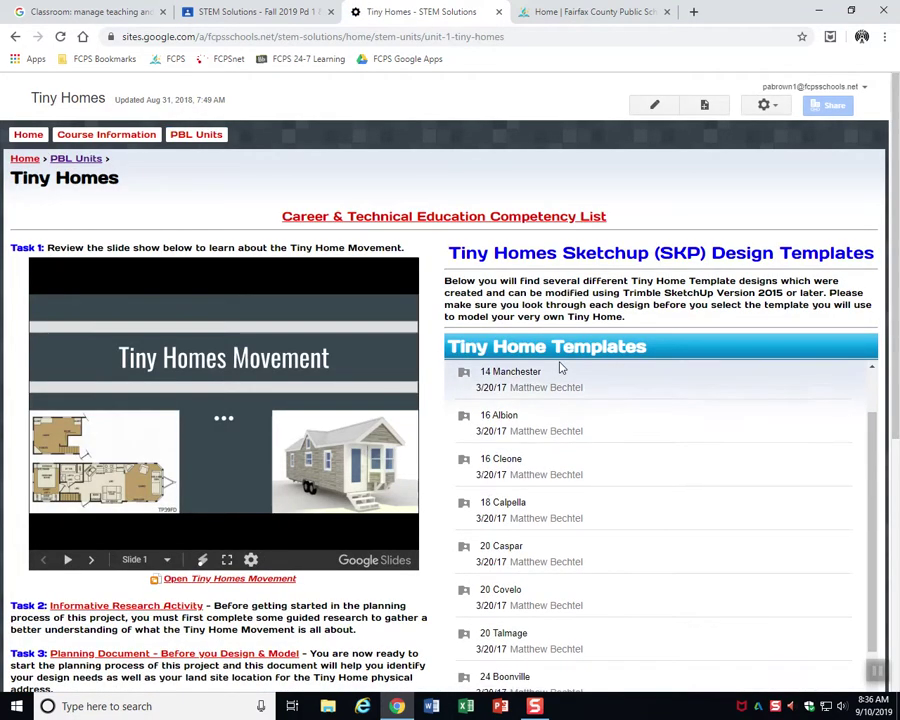
scroll(540, 400, "down", 1)
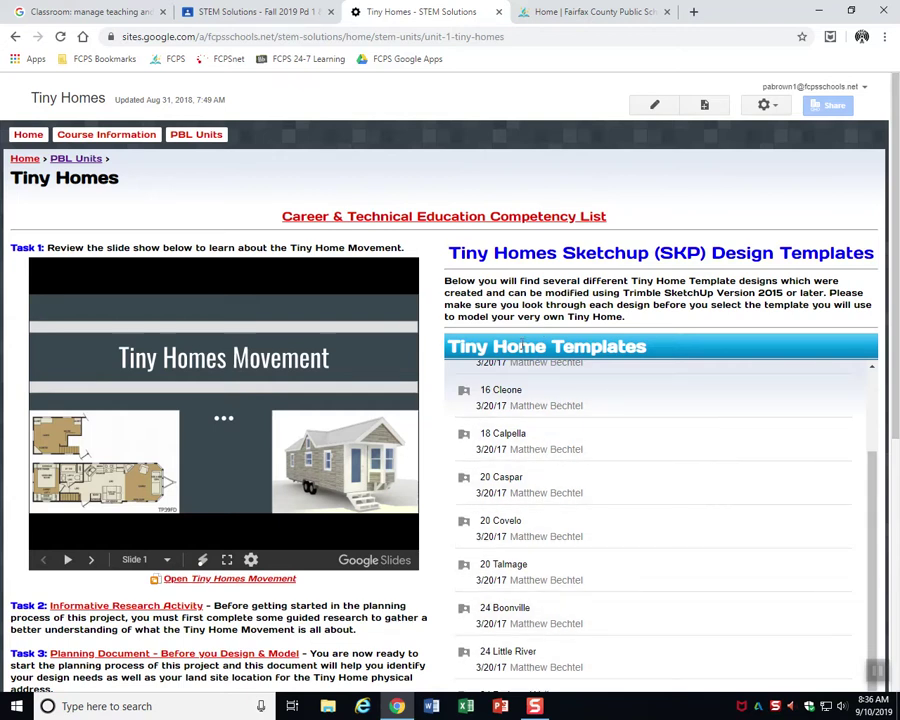
Restore, move and re-maximize Chrome, then open the 24 Boonville template folder
left_click(858, 11)
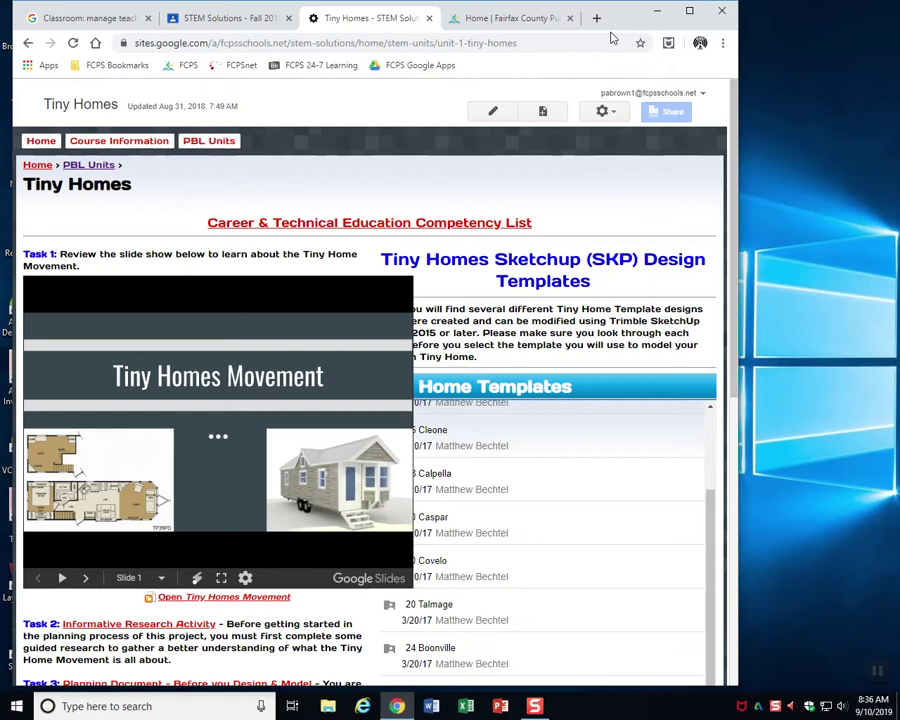
left_click_drag(633, 17, 758, 17)
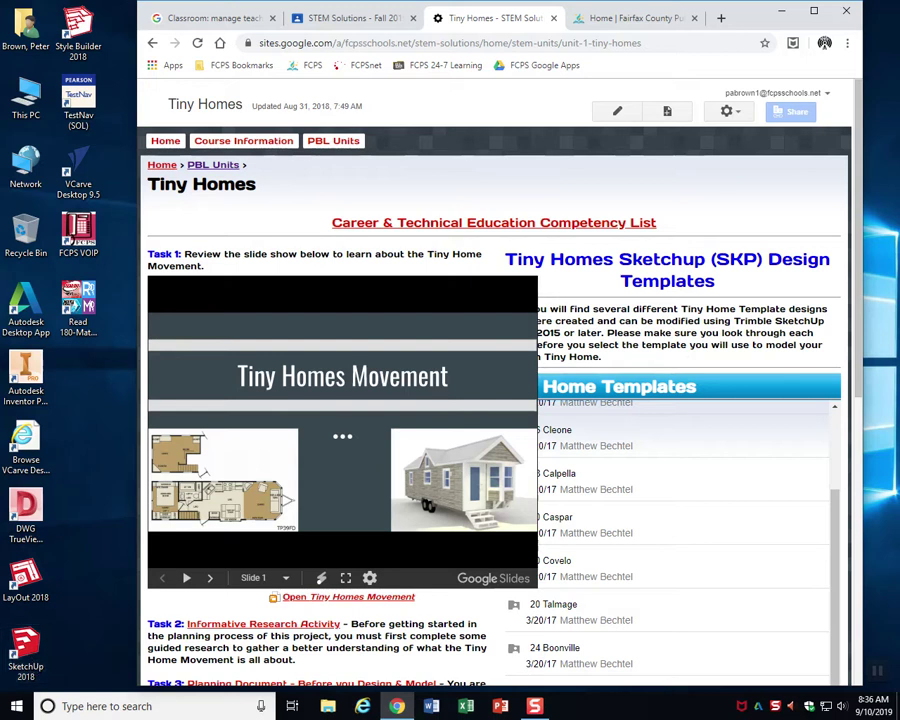
left_click(814, 11)
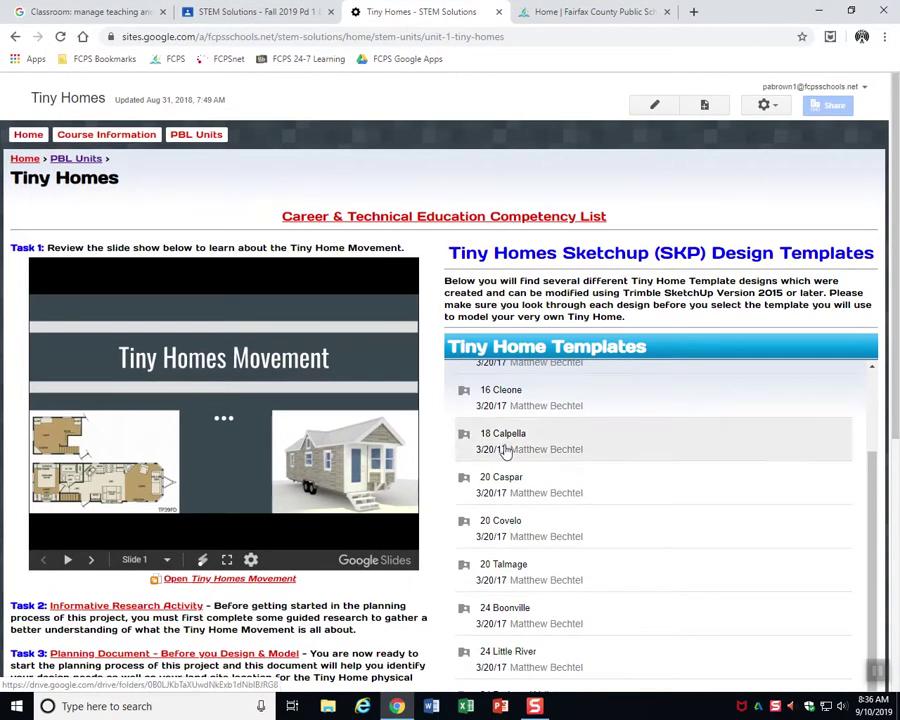
scroll(502, 450, "down", 2)
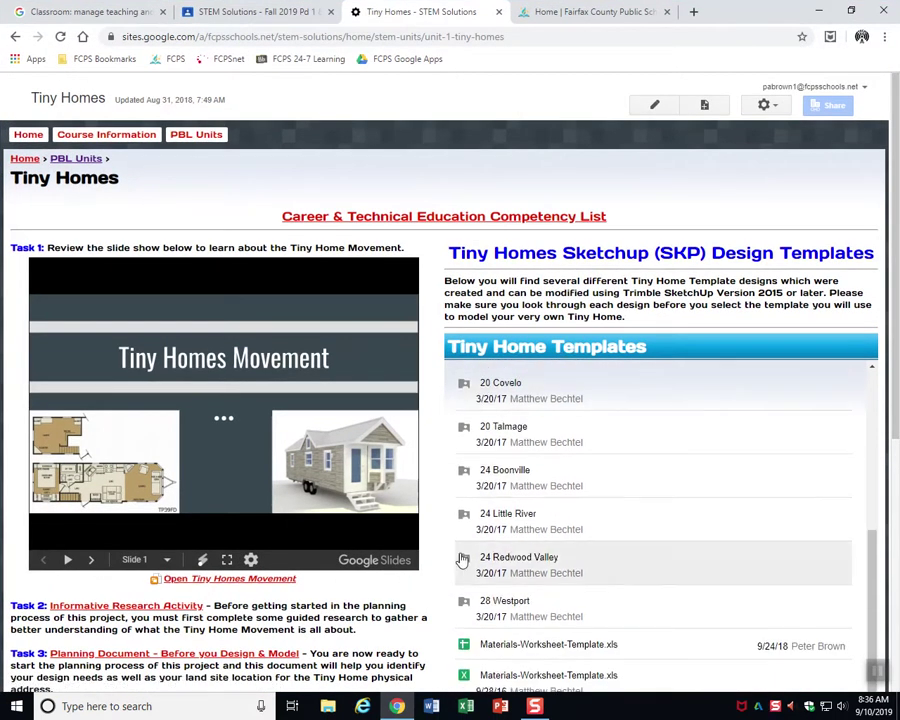
left_click(519, 478)
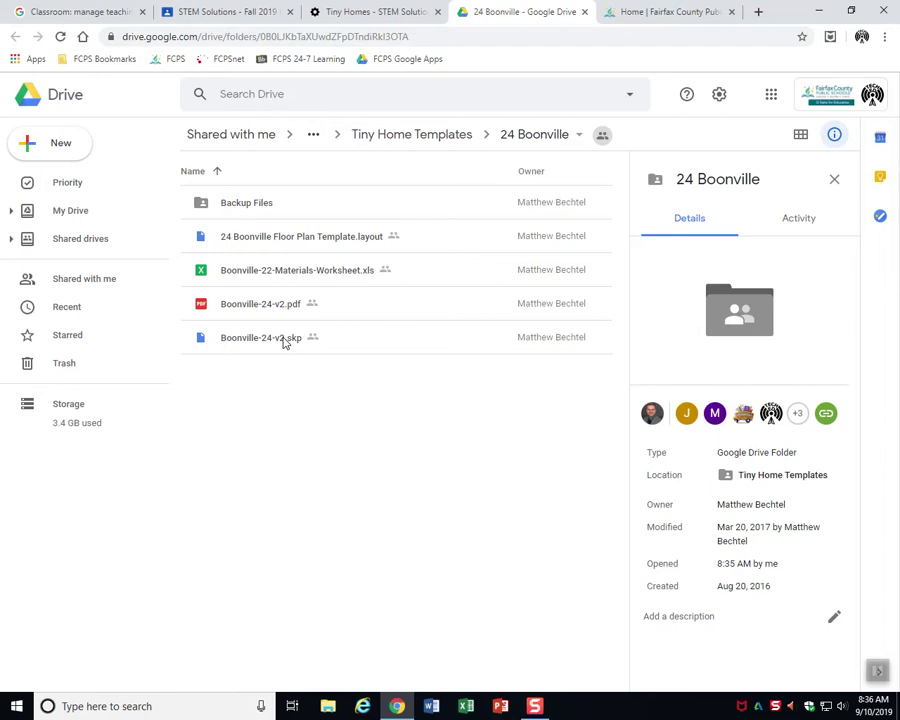
left_click(241, 344)
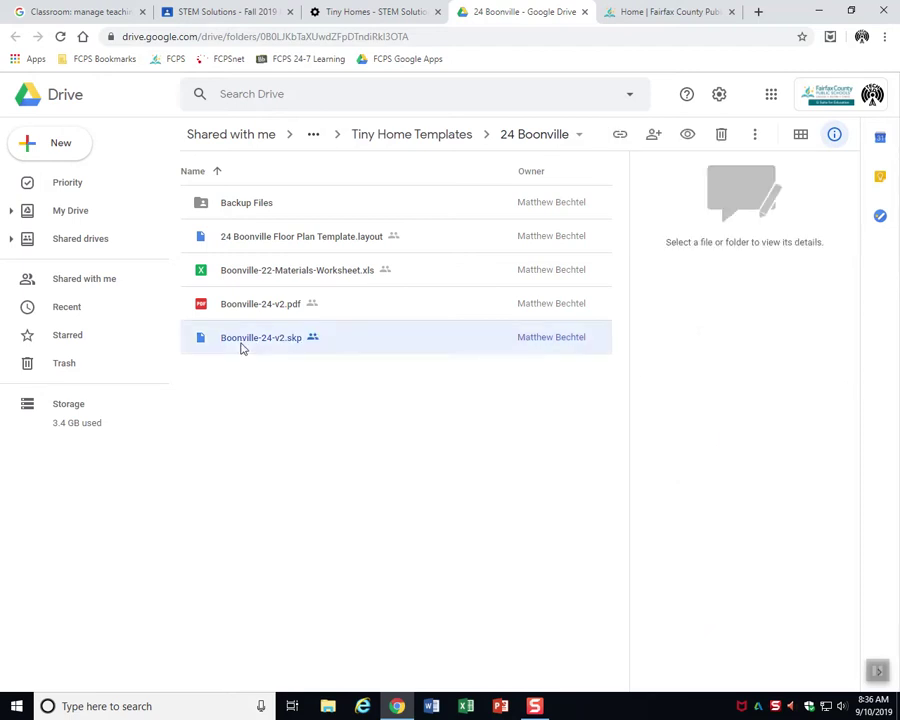
double_click(241, 344)
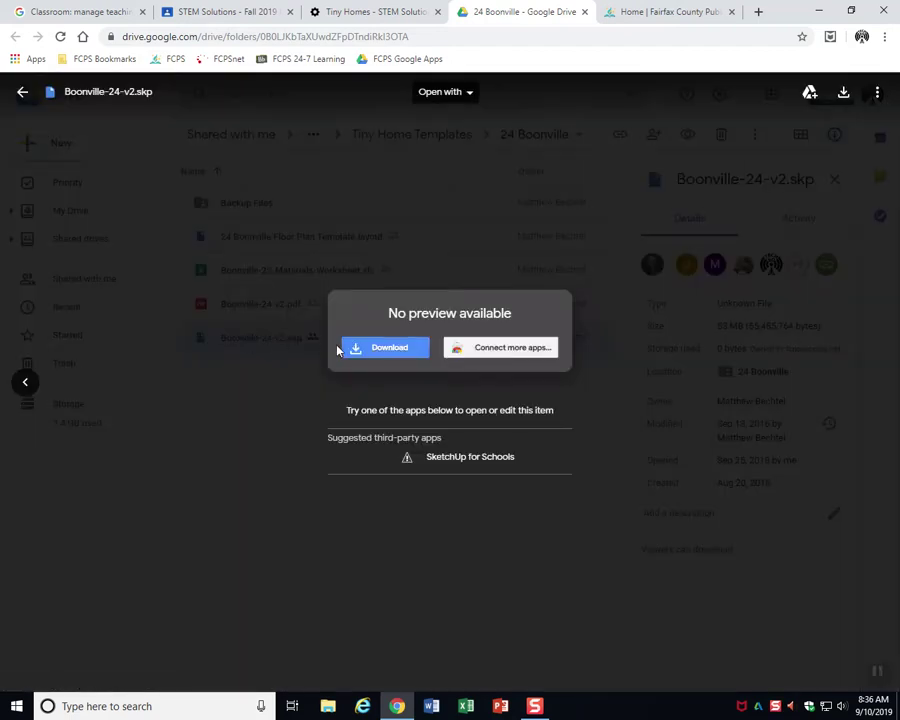
left_click(391, 352)
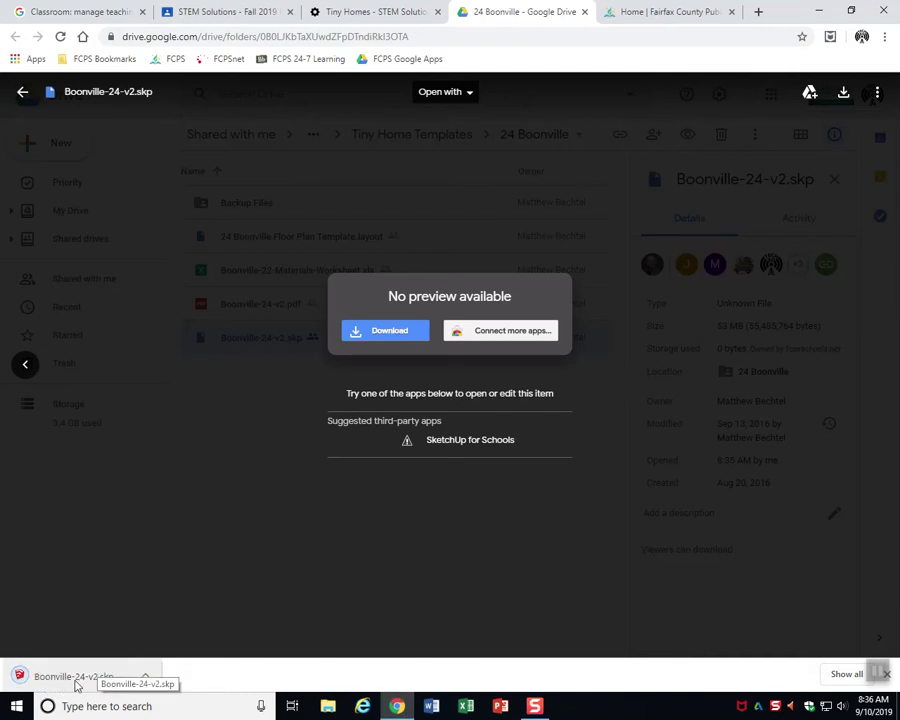
Launch the downloaded Boonville-24-v2.skp and accept the SketchUp License Agreement
left_click(66, 681)
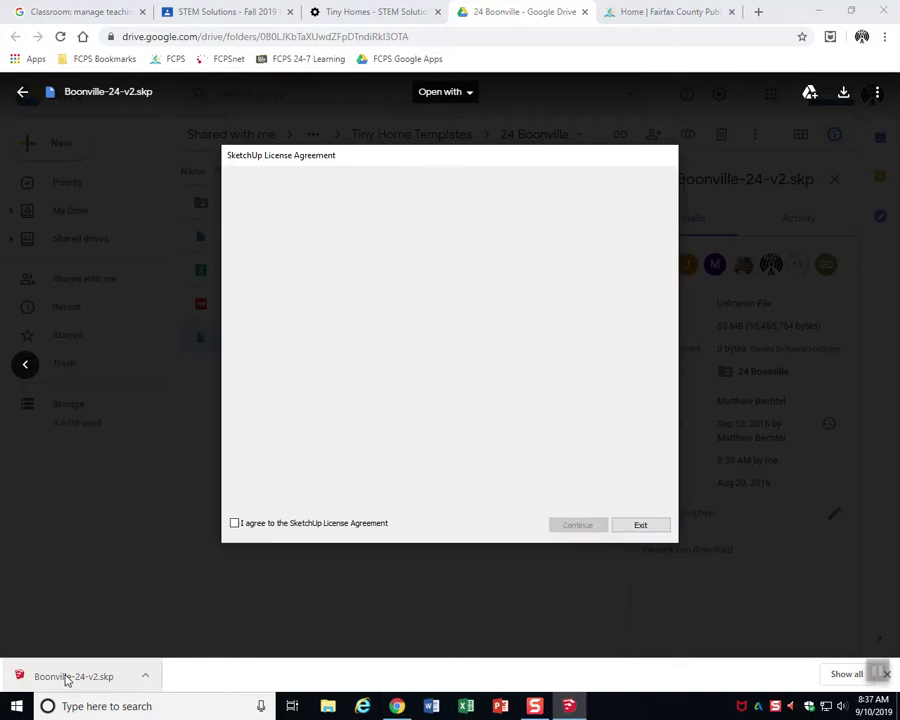
left_click(236, 524)
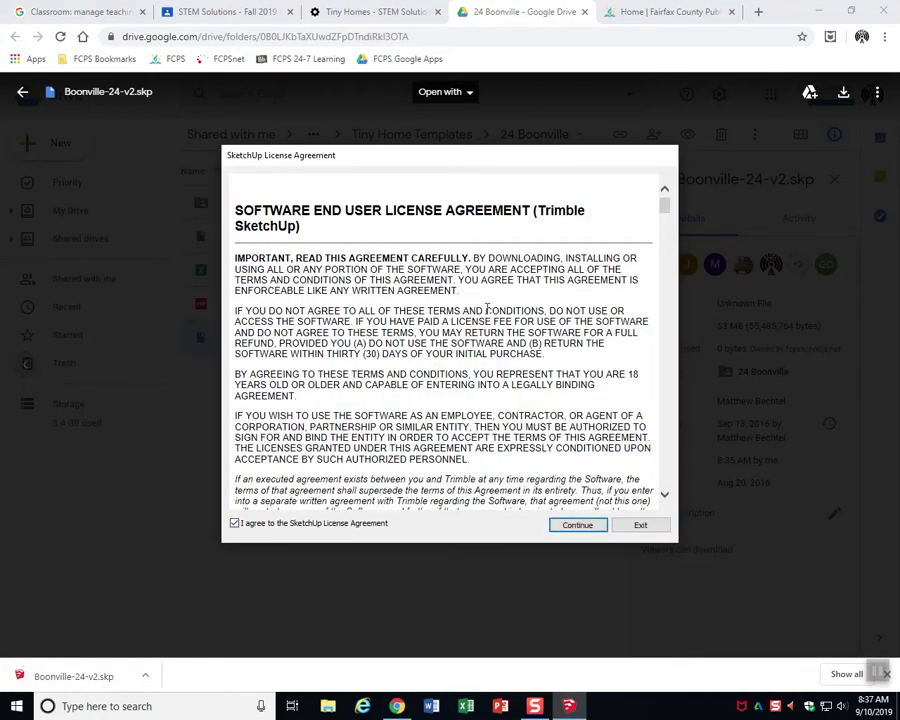
left_click_drag(664, 212, 664, 478)
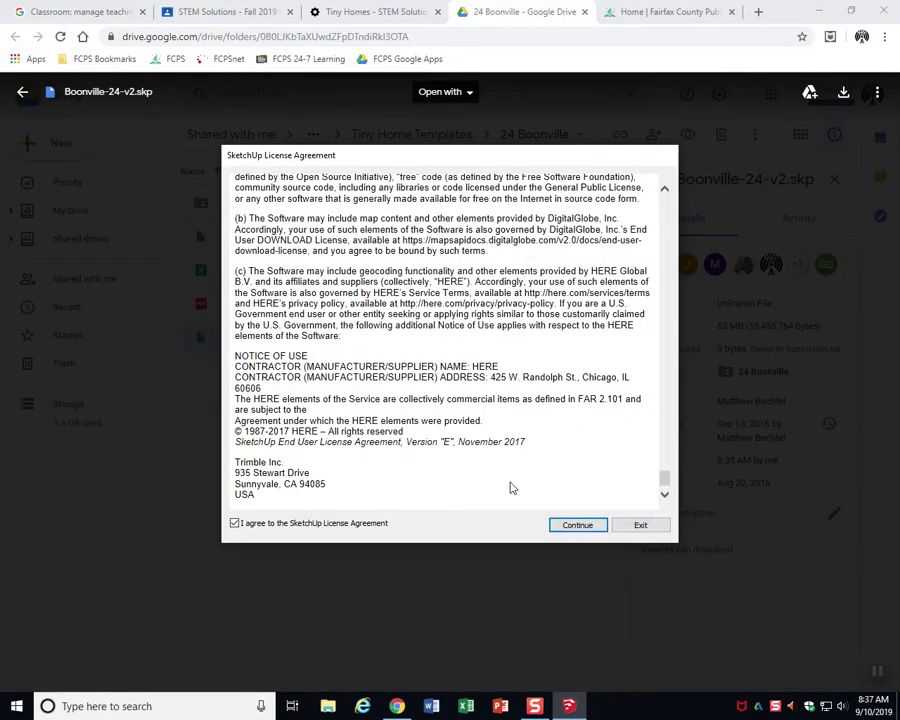
left_click(578, 526)
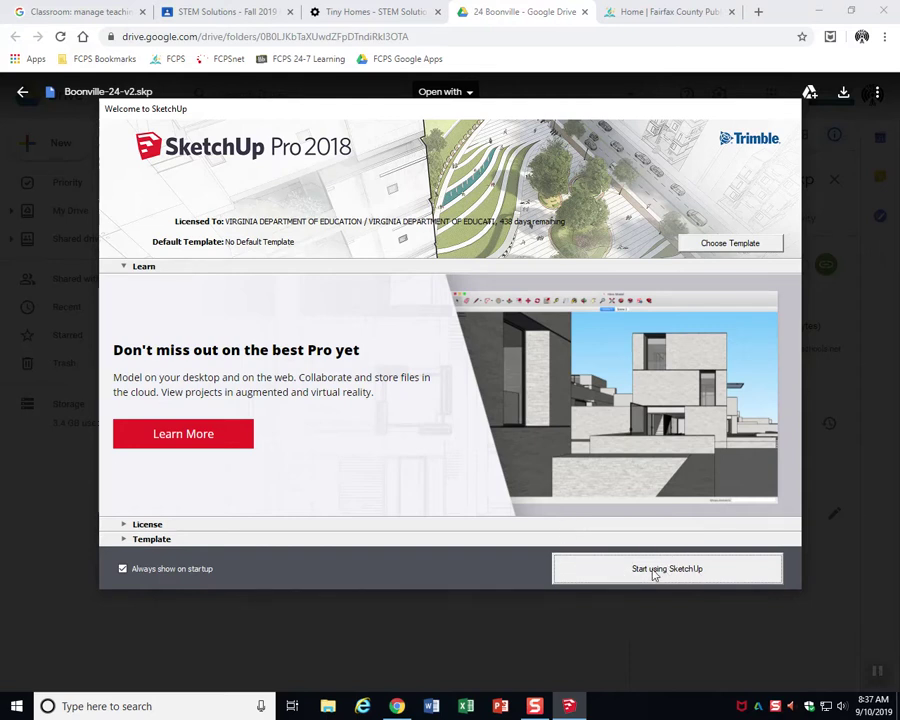
Choose Architectural Design - Feet and Inches as the default template and start SketchUp
left_click(659, 568)
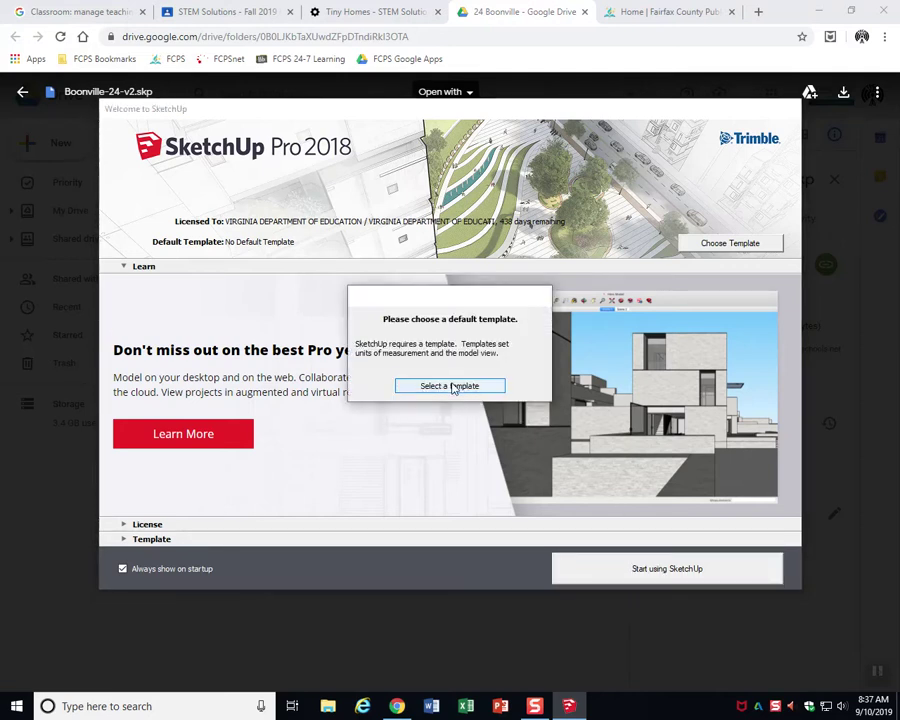
left_click(450, 386)
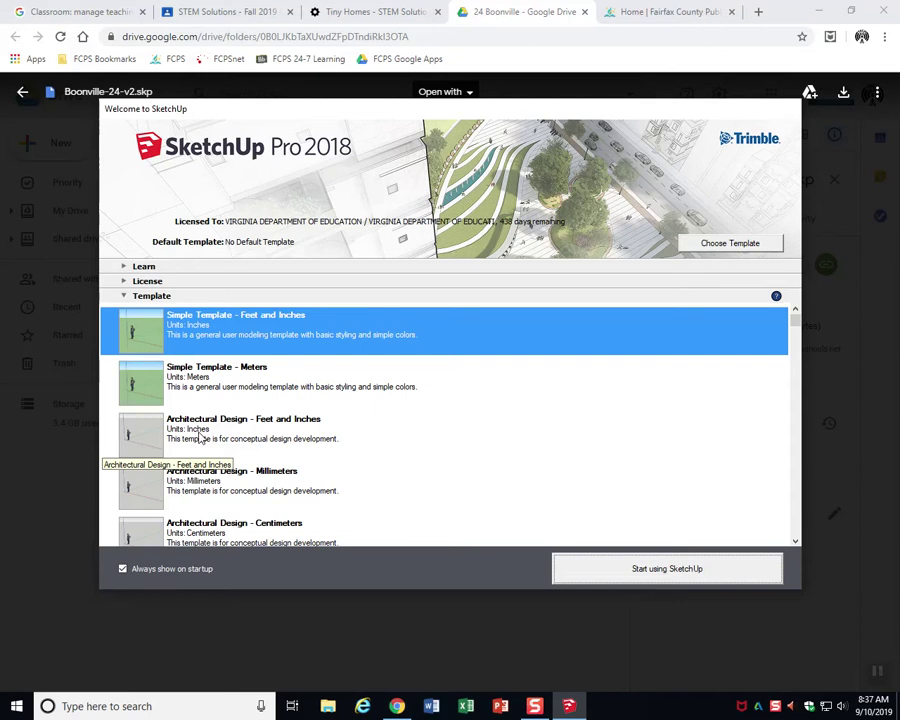
left_click(262, 436)
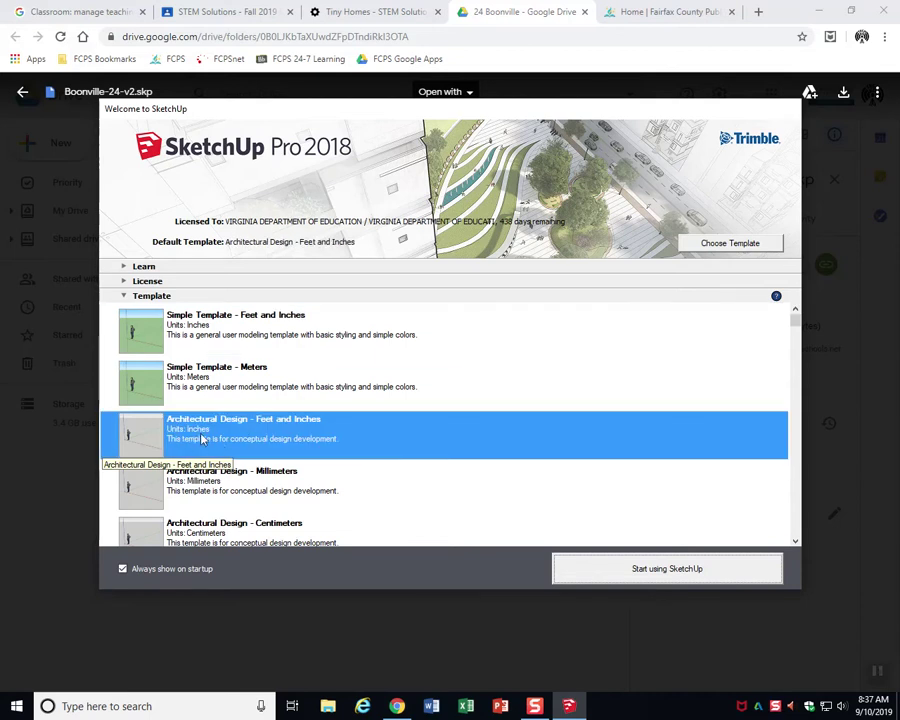
left_click(627, 572)
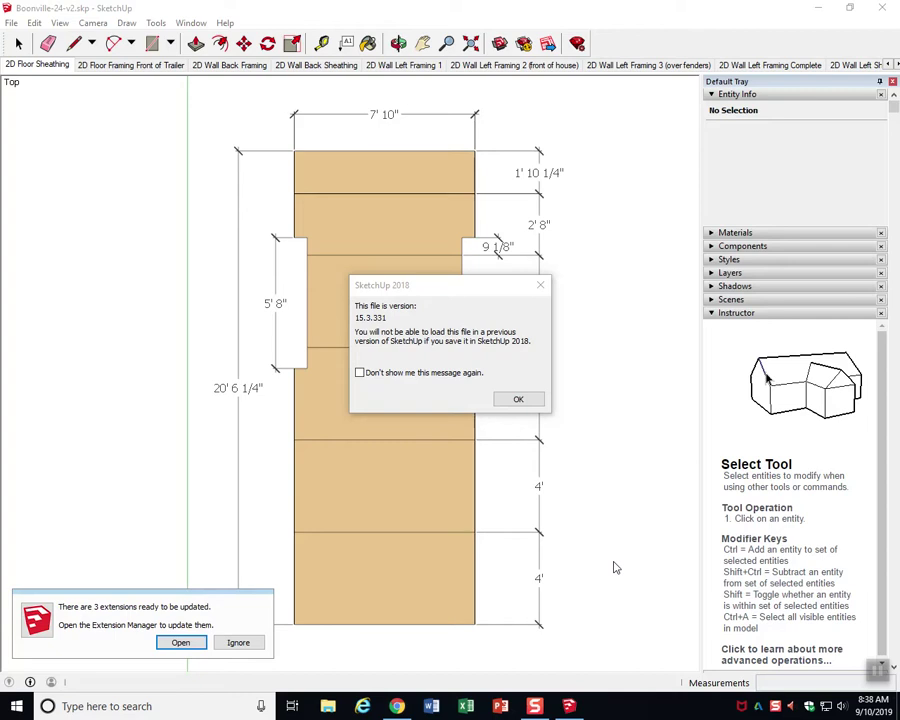
Dismiss the file version notice and postpone the update with Remind Me Later
left_click(519, 401)
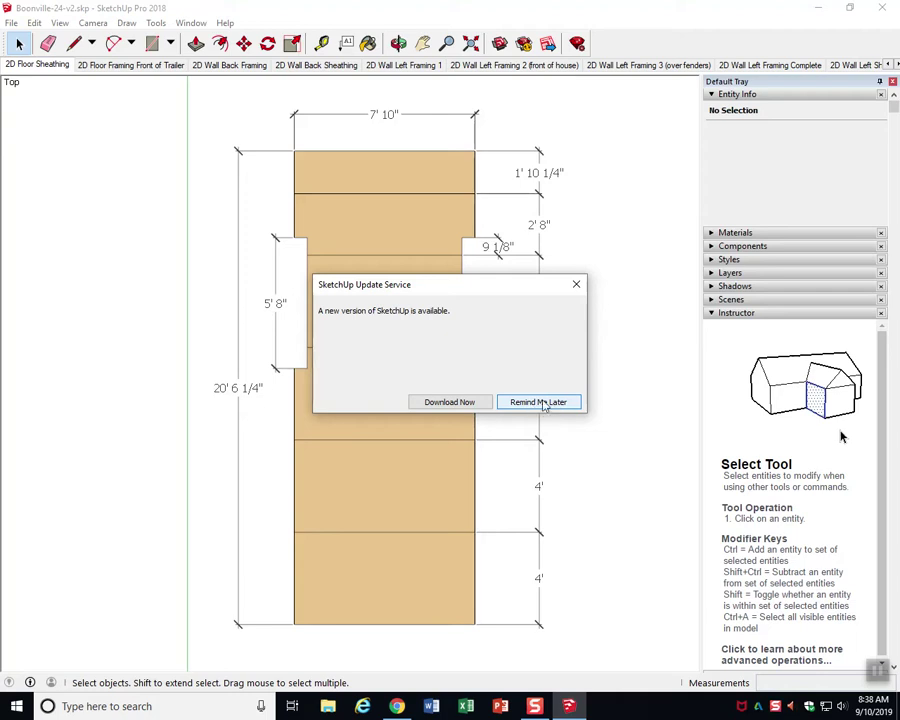
left_click(534, 403)
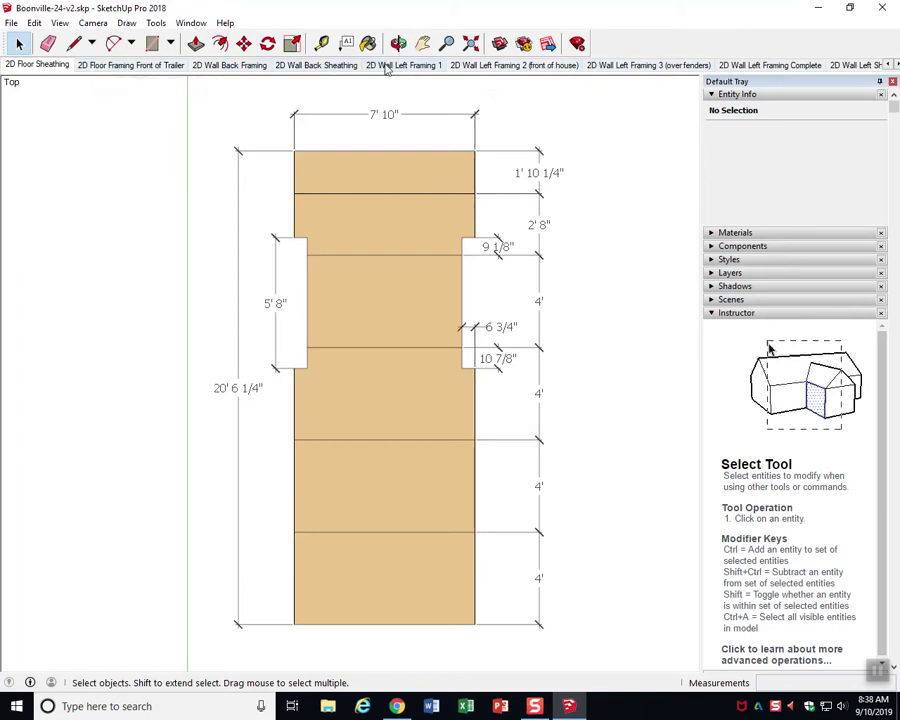
Scroll the scene tabs back to the first scene, Cover Front
left_click(888, 65)
left_click(888, 65)
left_click(888, 65)
left_click(888, 65)
left_click(888, 65)
left_click(888, 65)
left_click(888, 65)
left_click(888, 65)
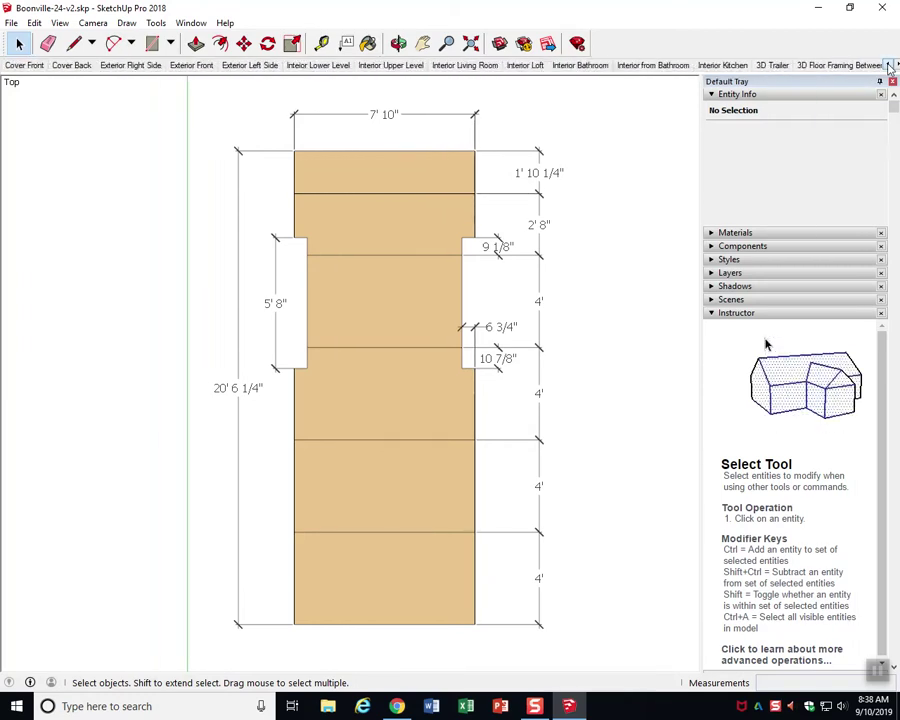
View the Cover Front, Cover Back, Exterior Right Side and Interior Lower Level scenes in turn
left_click(30, 67)
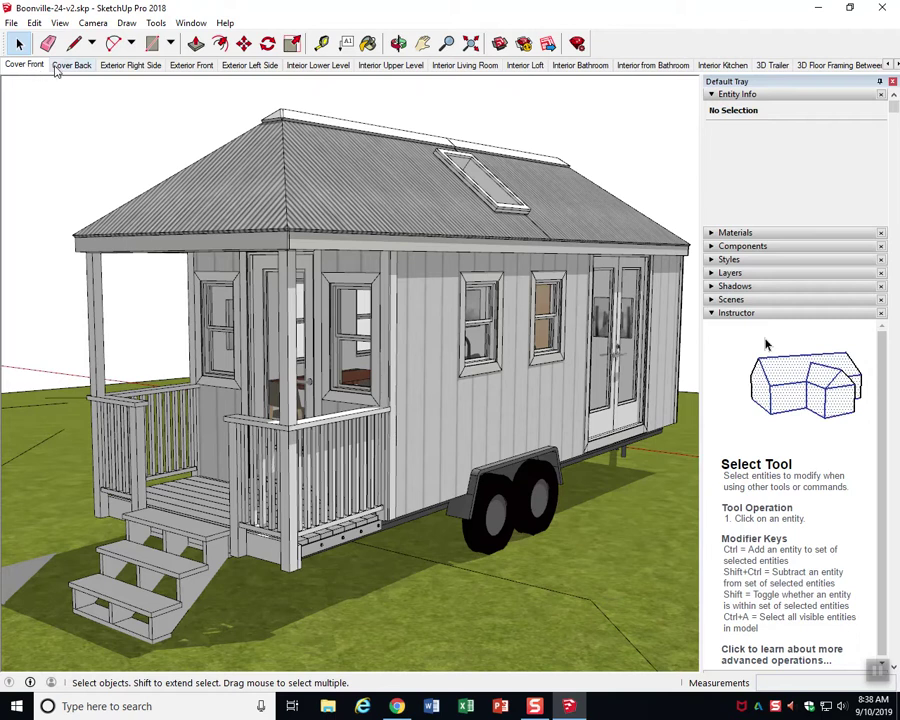
left_click(73, 66)
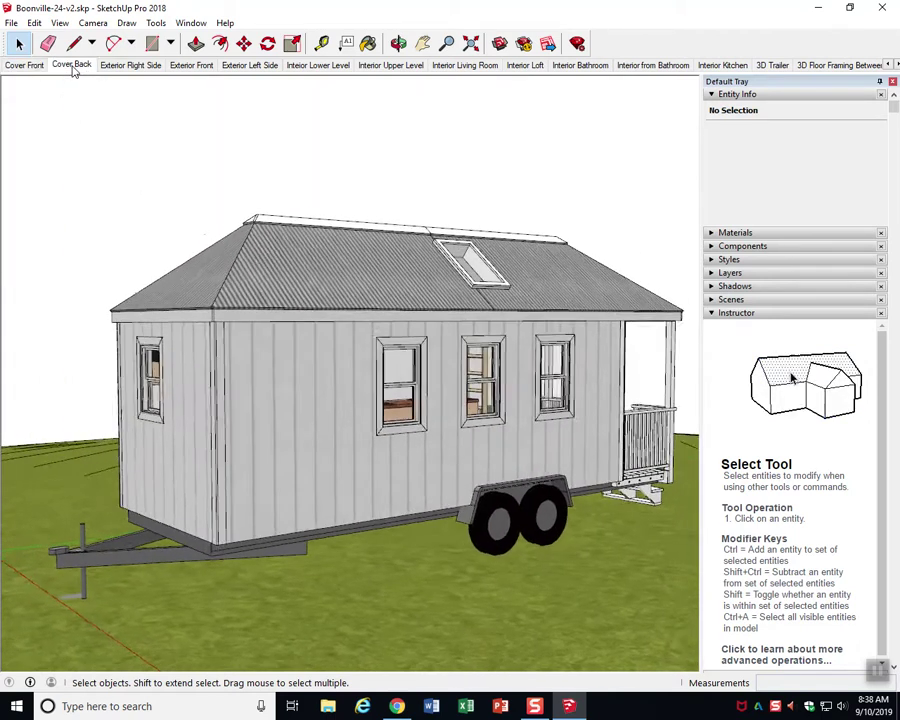
left_click(116, 67)
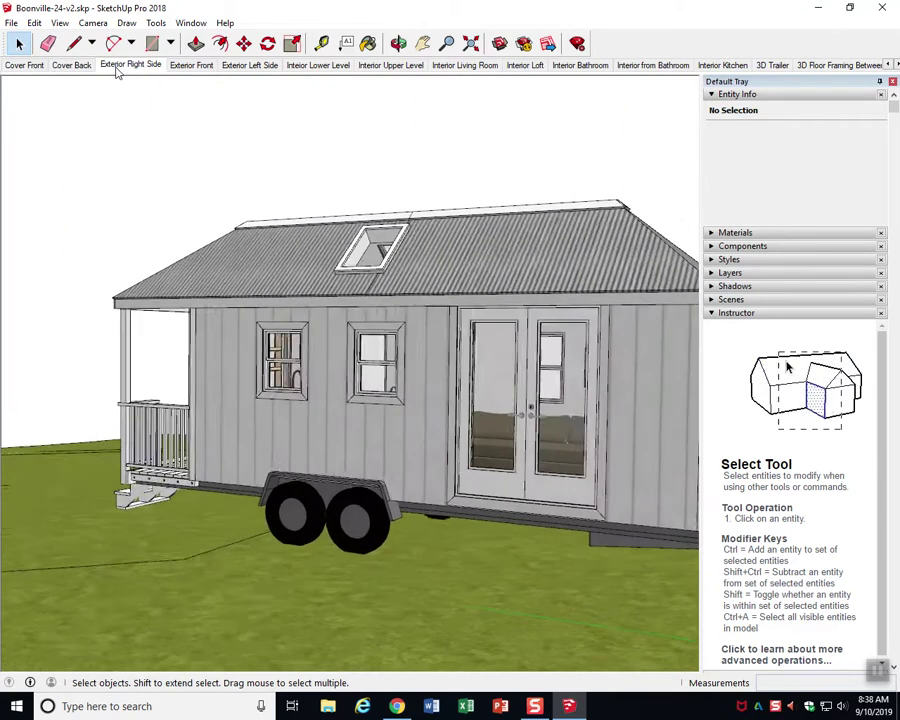
left_click(315, 67)
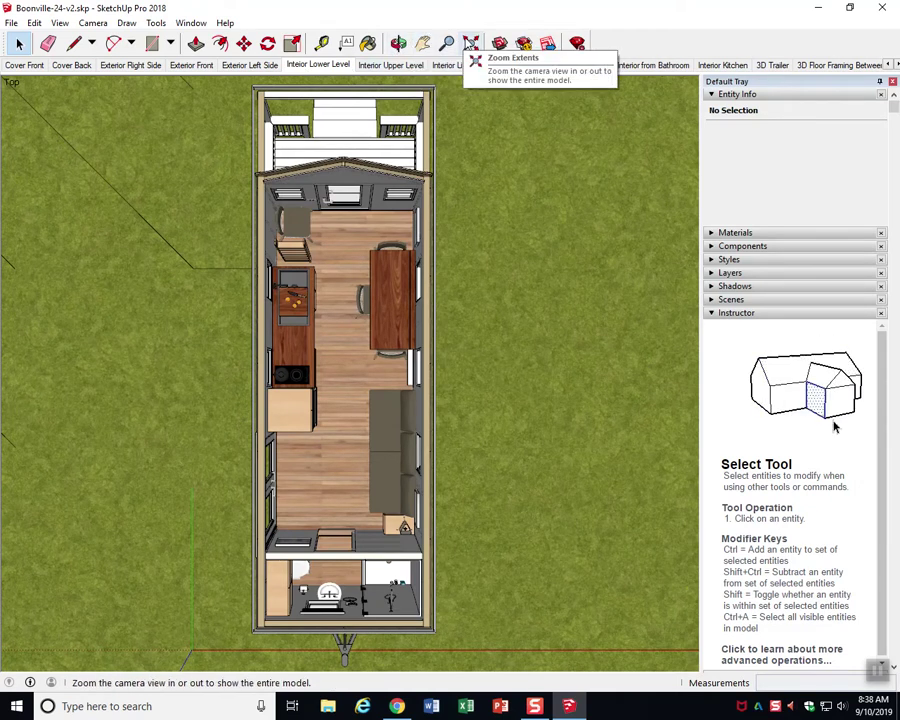
Orbit the floor plan into a tilted 3D view and pan the house slightly
left_click(398, 43)
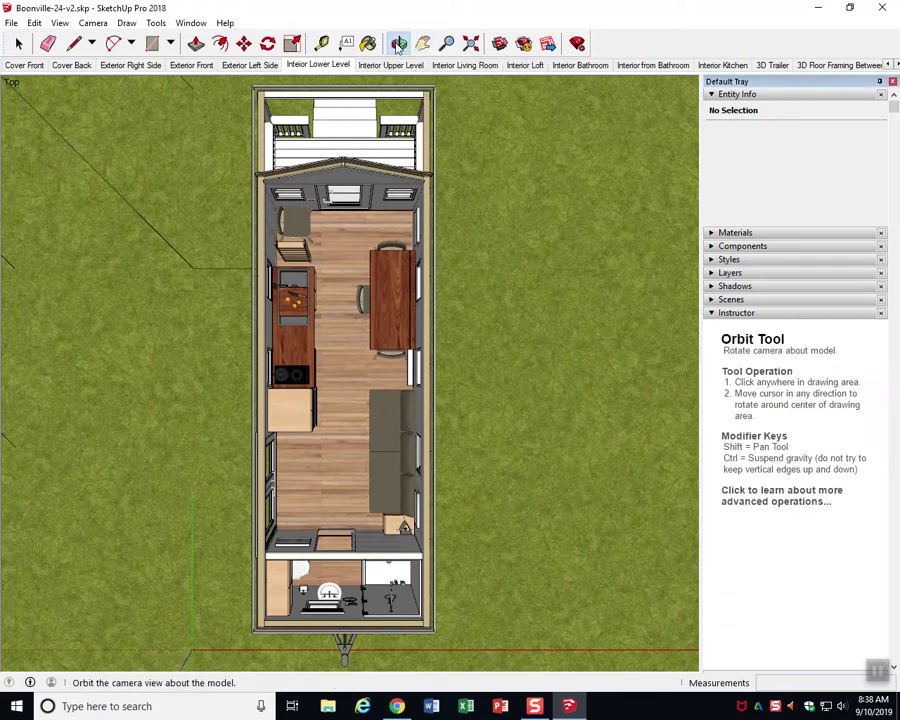
mouse_move(360, 300)
left_mouse_down()
mouse_move(365, 348)
mouse_move(672, 65)
mouse_move(132, 179)
mouse_move(504, 265)
mouse_move(568, 201)
left_mouse_up()
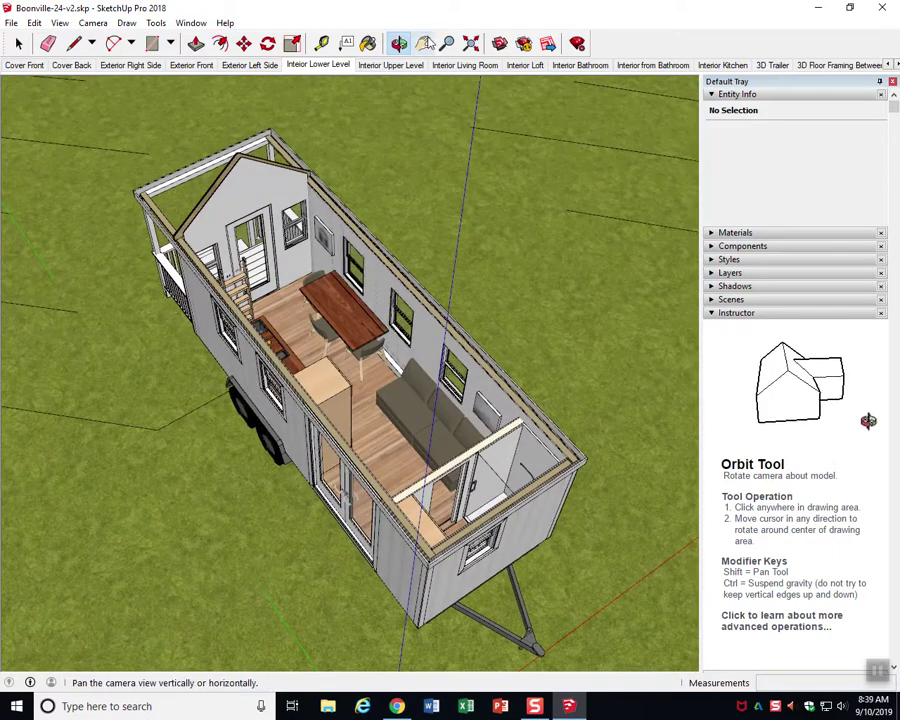
left_click(423, 44)
mouse_move(366, 303)
left_mouse_down()
mouse_move(80, 330)
mouse_move(555, 286)
mouse_move(540, 140)
mouse_move(480, 393)
mouse_move(348, 294)
mouse_move(362, 310)
left_mouse_up()
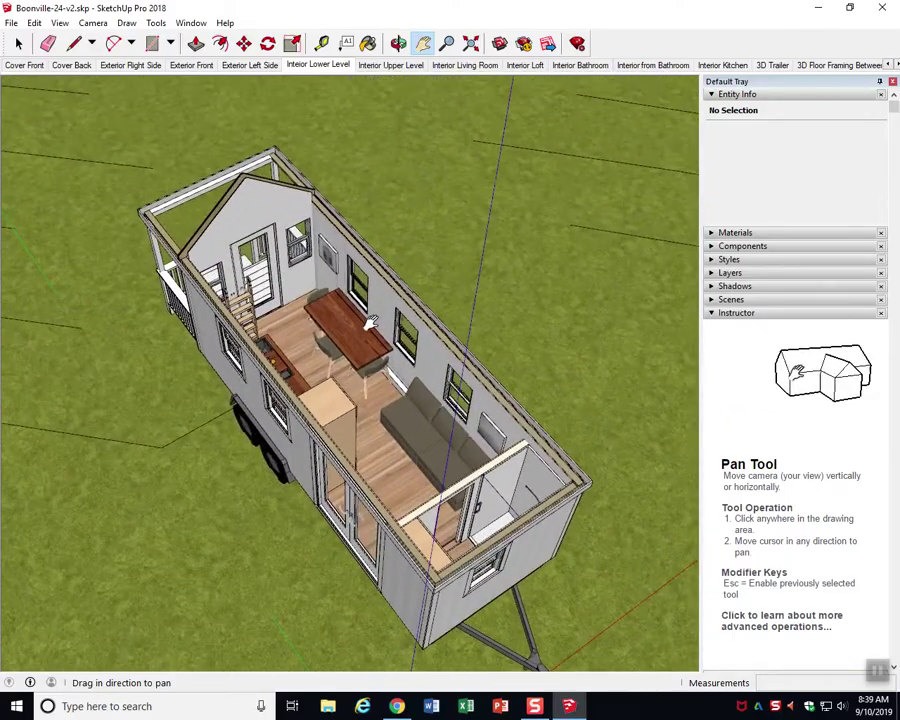
left_click(447, 43)
Zoom in and out, then use Zoom Extents to fit the whole model in view
mouse_move(379, 340)
left_mouse_down()
mouse_move(370, 137)
mouse_move(371, 612)
left_mouse_up()
left_click(470, 43)
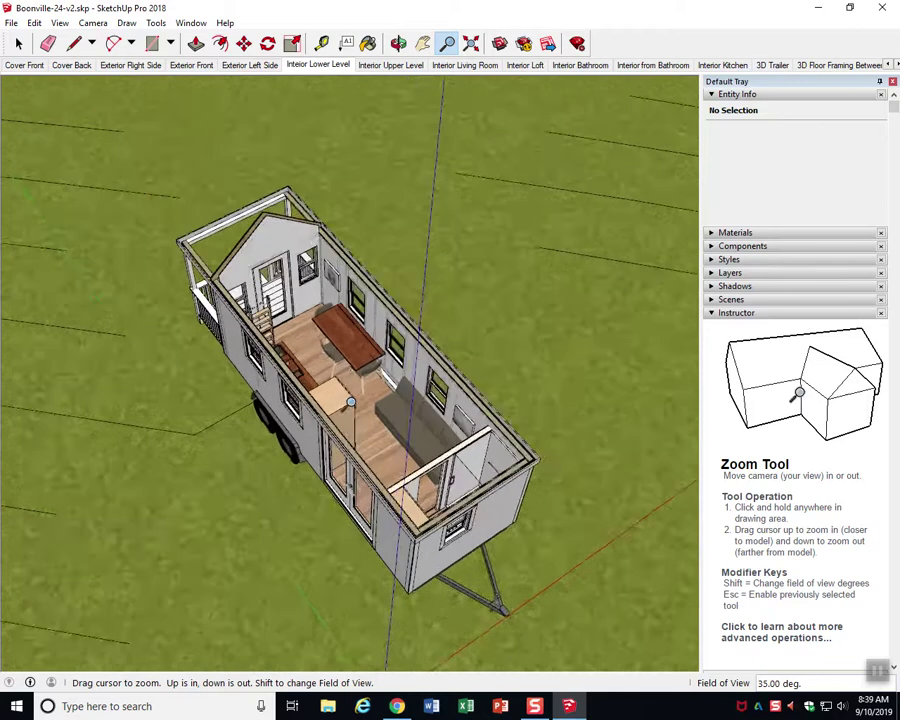
left_click(470, 45)
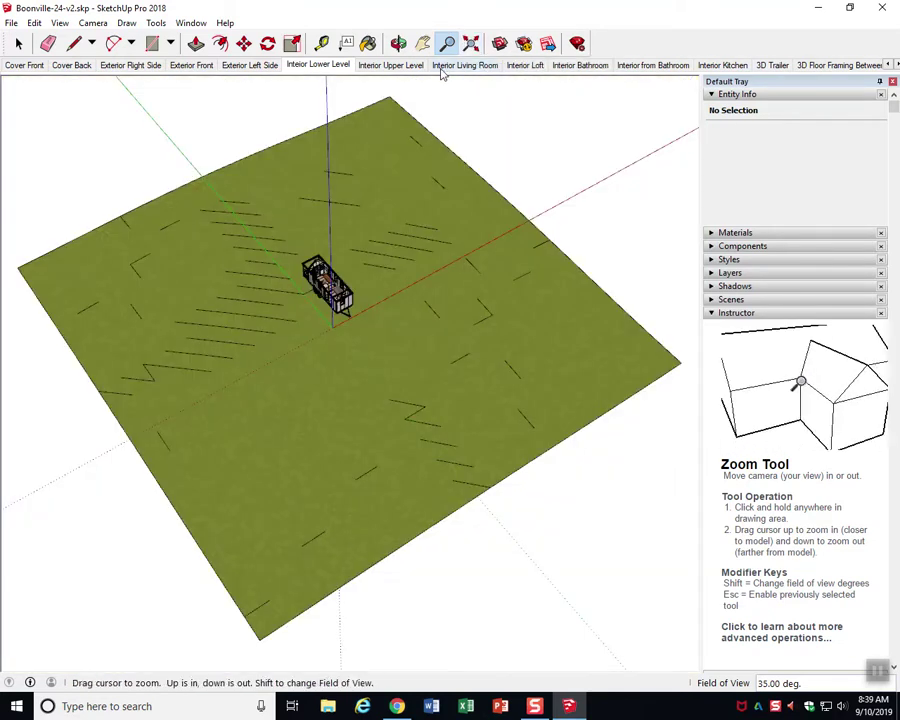
left_click(448, 45)
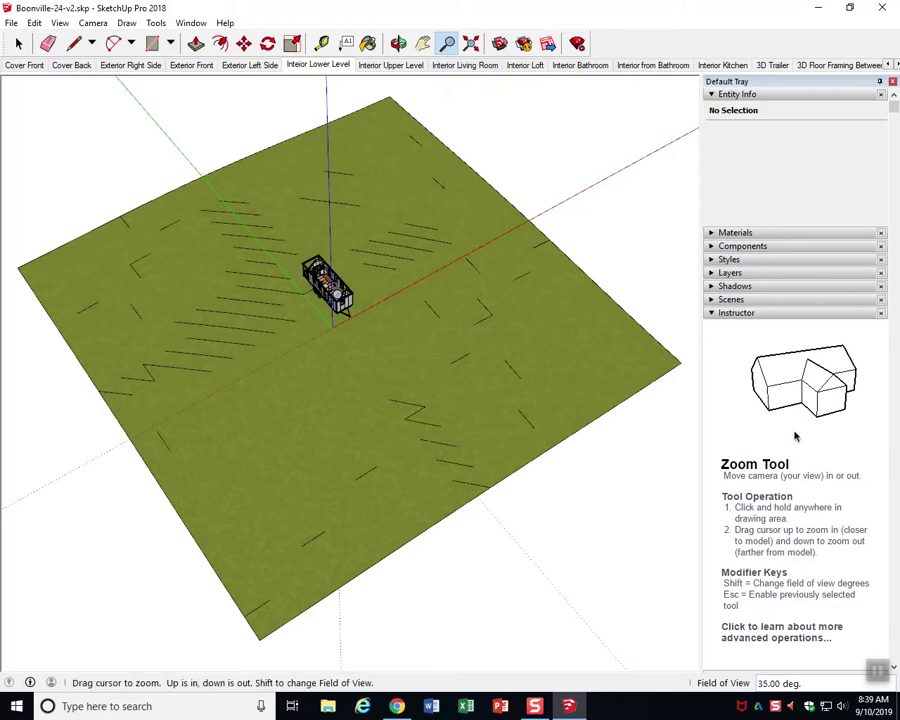
scroll(340, 350, "down", 2)
scroll(340, 350, "up", 5)
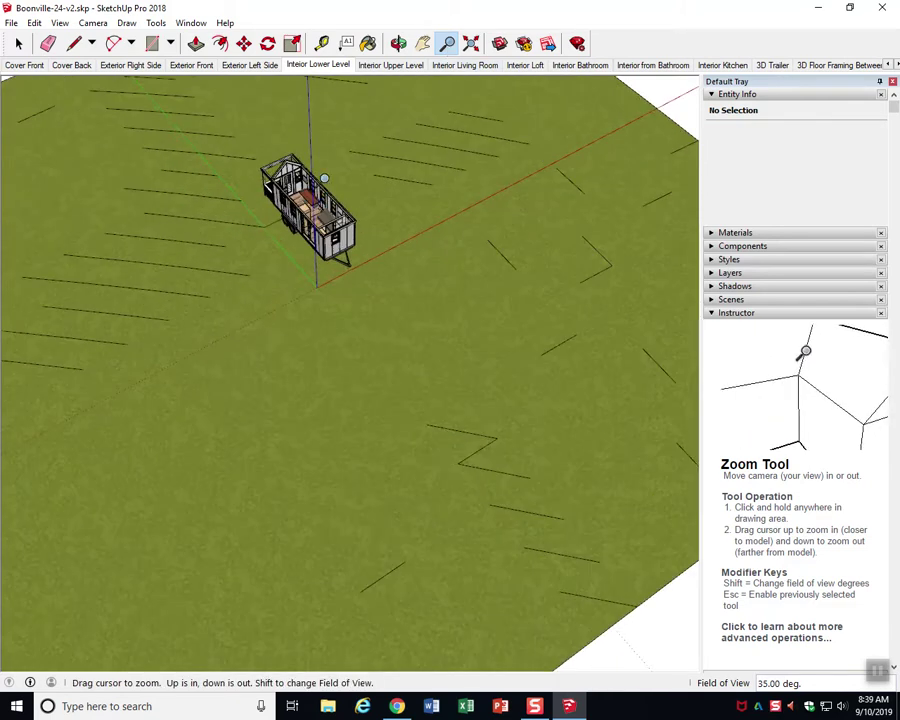
Orbit above the trailer, center and zoom in, then show the Interior Upper Level scene
key("o")
left_click_drag(300, 300, 164, 444)
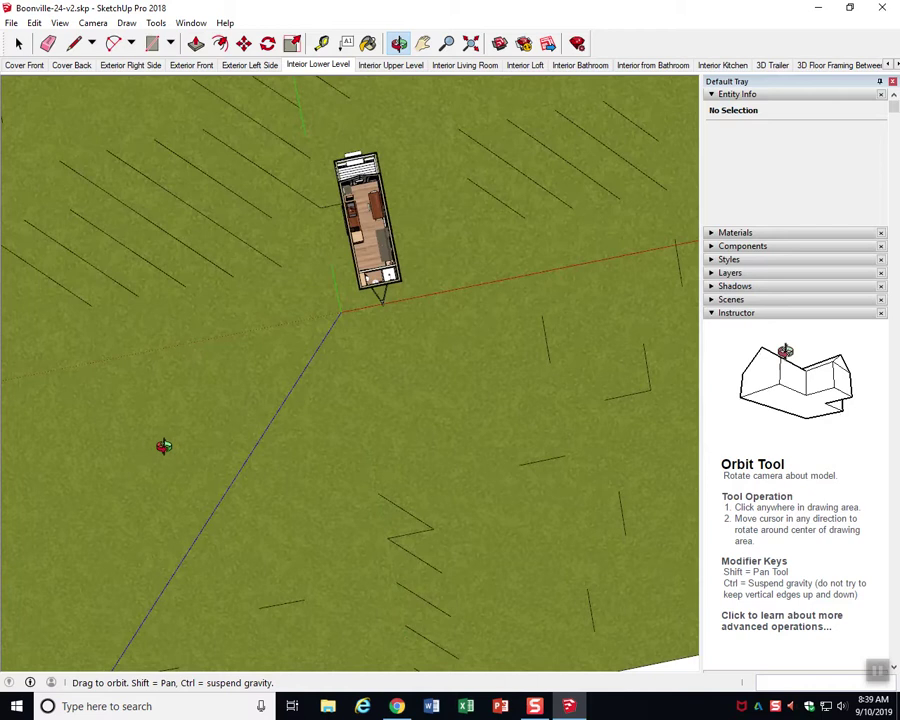
key("z")
left_click(422, 43)
mouse_move(358, 358)
left_mouse_down()
mouse_move(392, 388)
mouse_move(333, 466)
left_mouse_up()
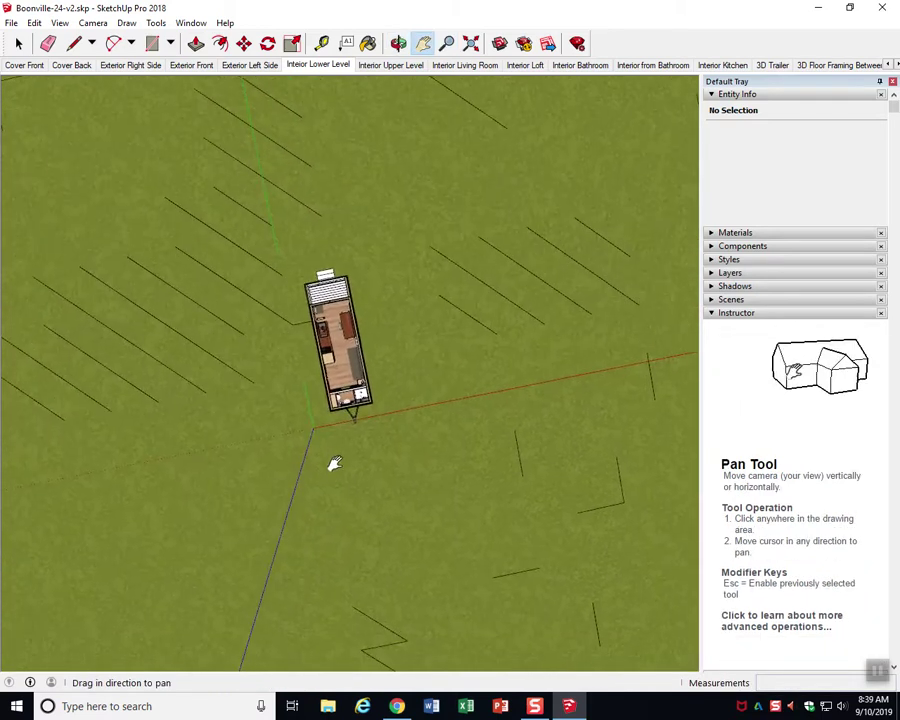
scroll(342, 345, "up", 3)
scroll(342, 345, "up", 1)
scroll(342, 345, "up", 2)
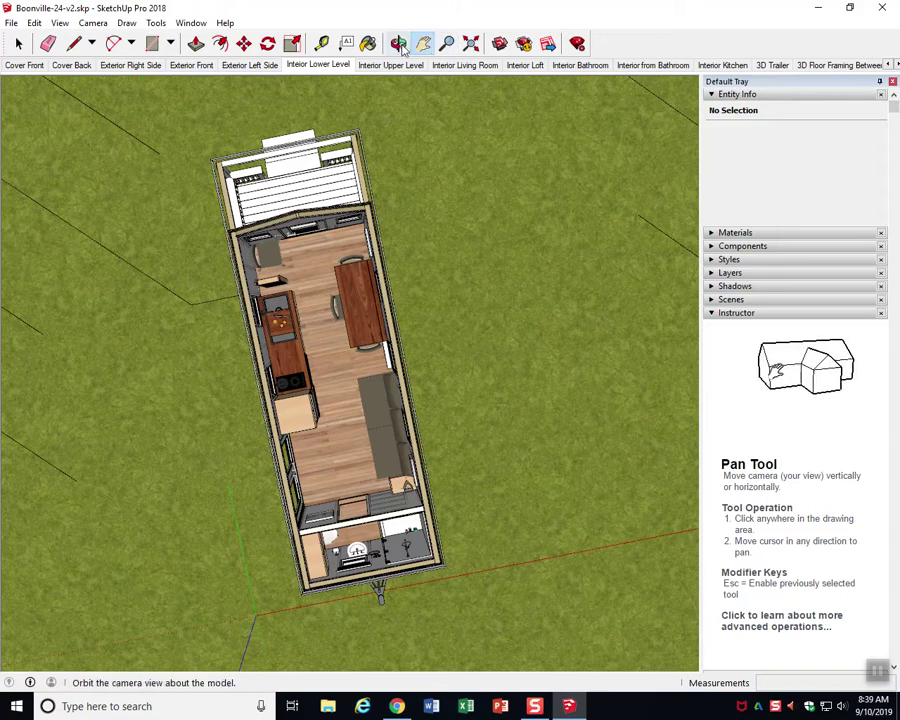
left_click(390, 65)
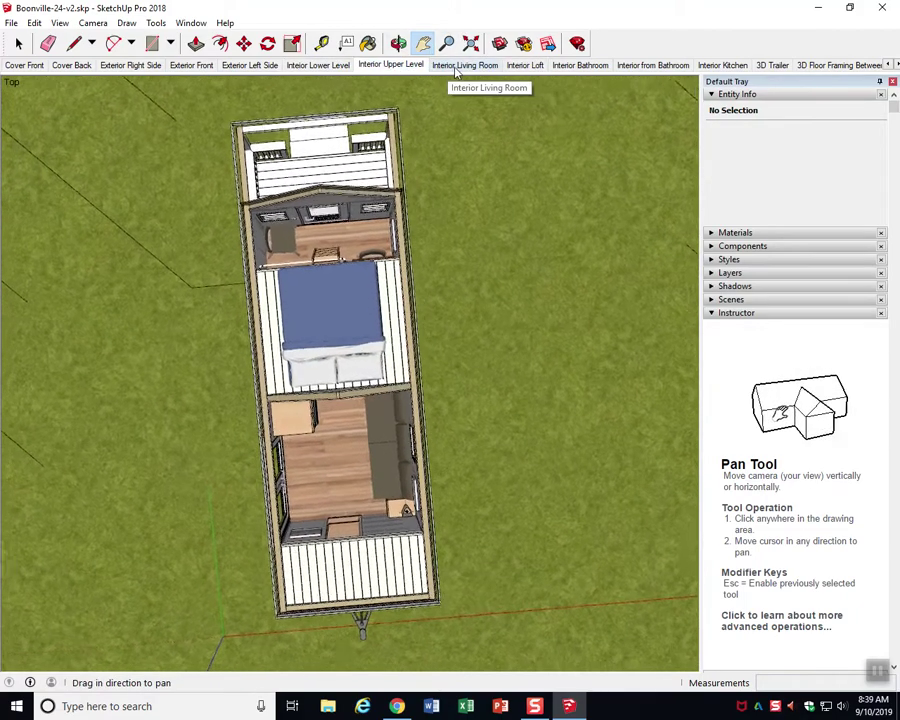
Show the Interior Living Room scene and zoom through the living room toward the bathroom
left_click(455, 66)
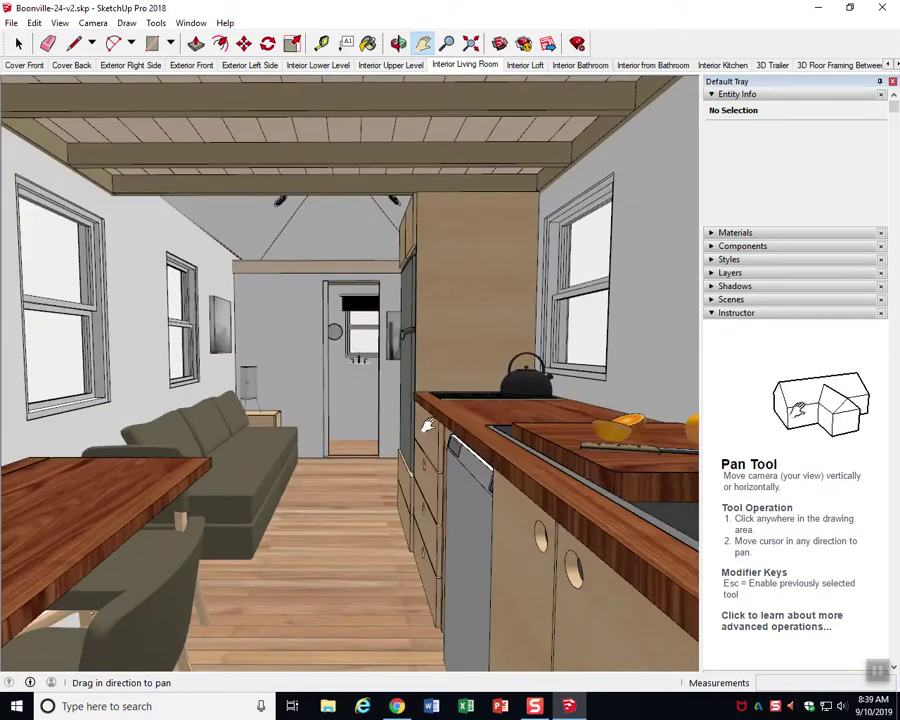
scroll(426, 420, "up", 2)
scroll(424, 412, "up", 3)
scroll(340, 504, "up", 3)
scroll(360, 474, "up", 2)
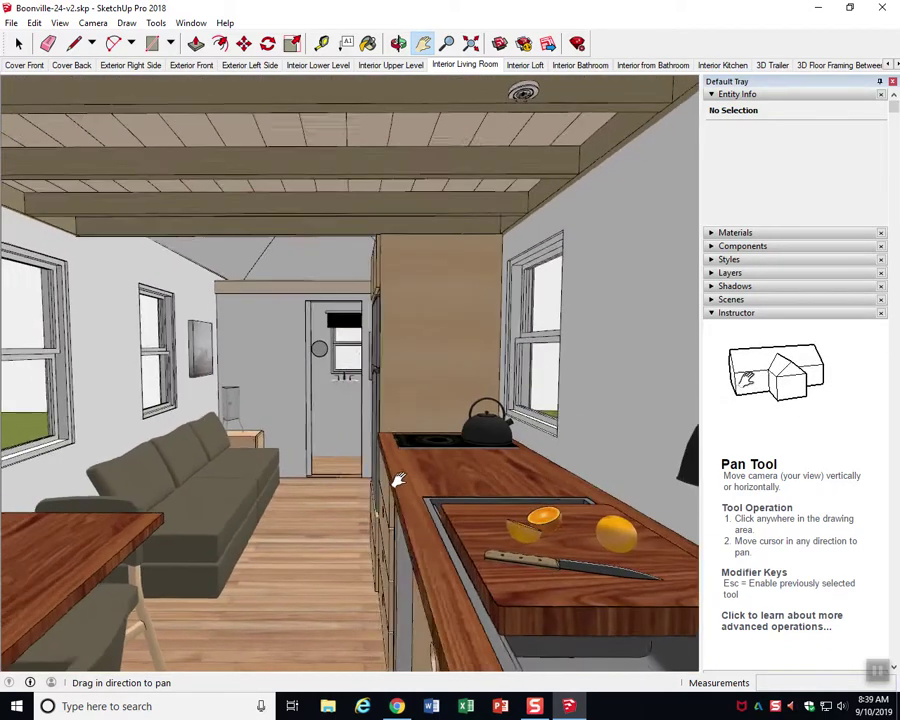
scroll(385, 450, "up", 1)
scroll(340, 370, "up", 1)
scroll(348, 374, "up", 1)
scroll(354, 376, "up", 2)
scroll(354, 376, "up", 1)
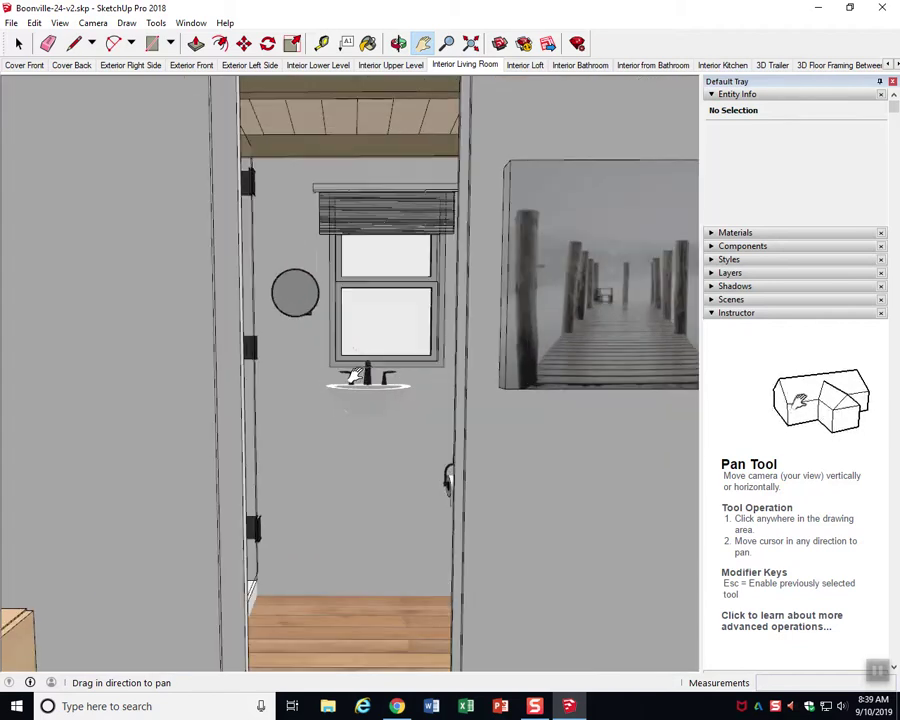
scroll(463, 440, "up", 2)
scroll(446, 442, "up", 3)
scroll(444, 444, "up", 3)
scroll(454, 464, "up", 3)
Orbit past the sink and toilet, then zoom back to face the framed pier picture
mouse_move(503, 488)
middle_mouse_down()
mouse_move(815, 617)
mouse_move(856, 676)
mouse_move(700, 650)
mouse_move(484, 548)
mouse_move(416, 480)
mouse_move(408, 404)
mouse_move(392, 396)
middle_mouse_up()
scroll(392, 396, "down", 3)
scroll(338, 396, "down", 2)
scroll(255, 382, "down", 3)
scroll(207, 364, "down", 2)
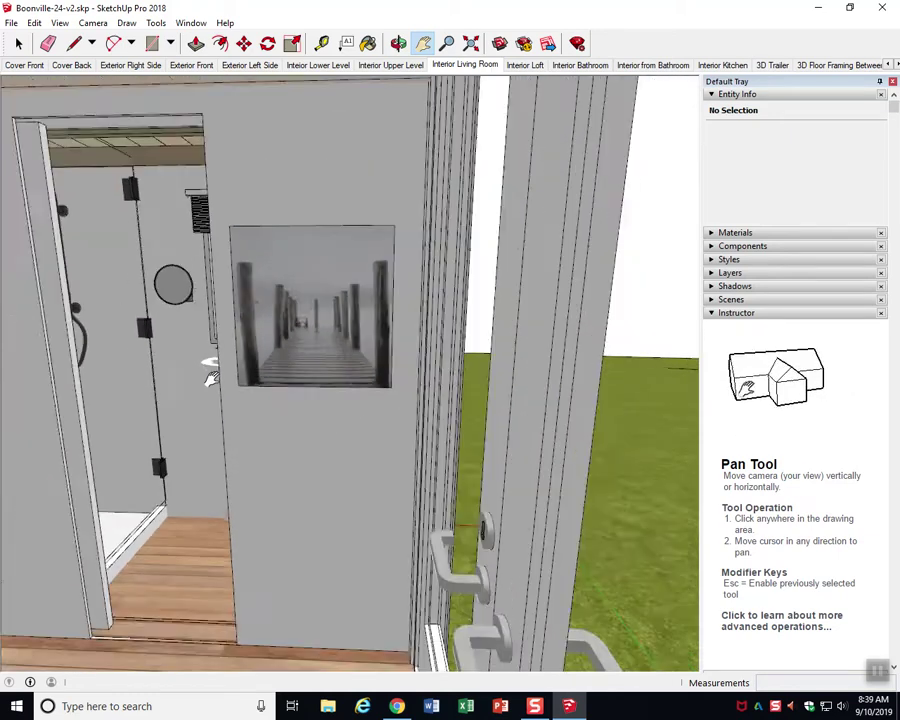
scroll(209, 372, "down", 1)
scroll(209, 372, "up", 4)
scroll(209, 372, "down", 1)
scroll(209, 372, "up", 1)
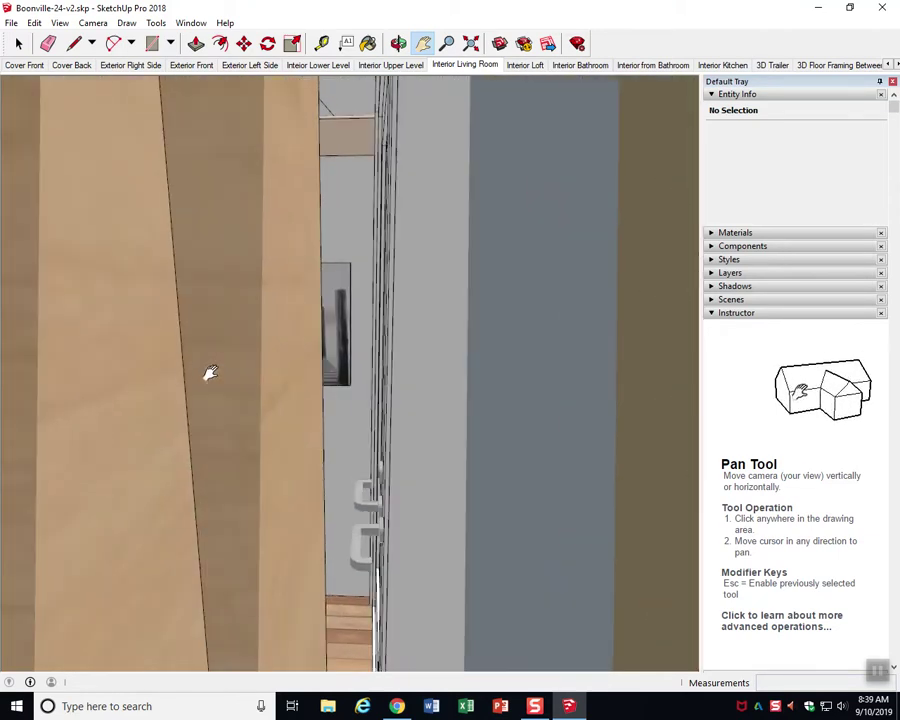
scroll(210, 372, "down", 2)
scroll(210, 372, "down", 2)
scroll(210, 372, "down", 1)
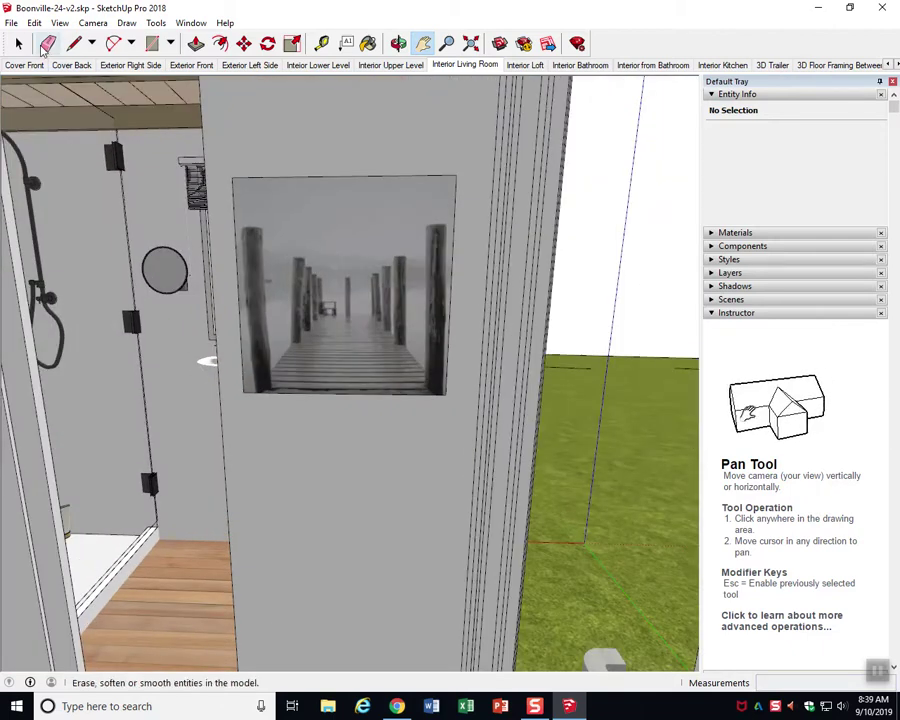
left_click(18, 43)
Erase the framed pier picture from the wall beside the bathroom doorway
left_click(338, 281)
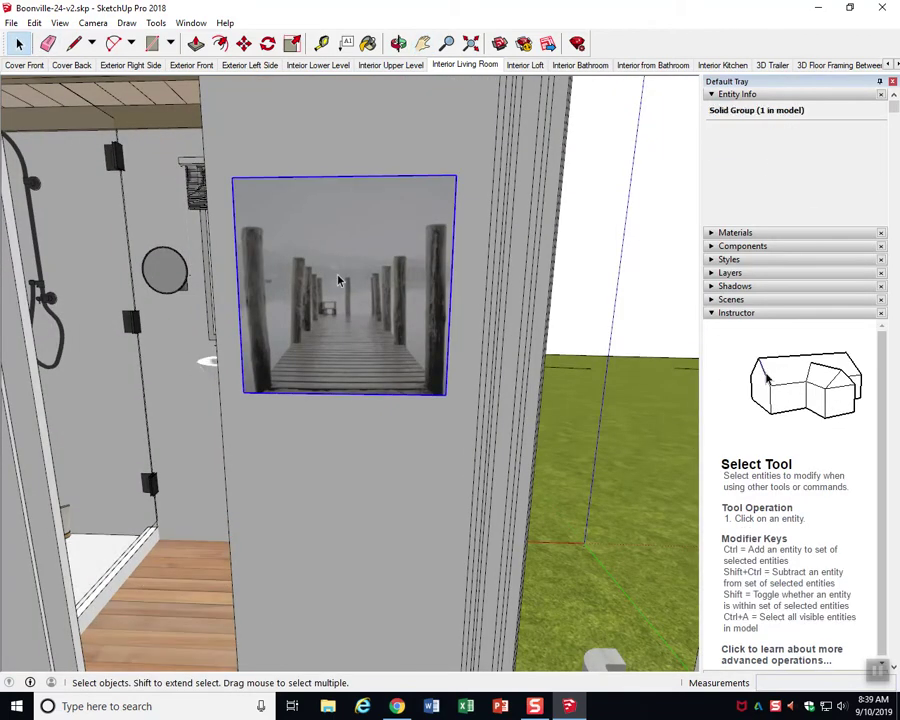
left_click(48, 43)
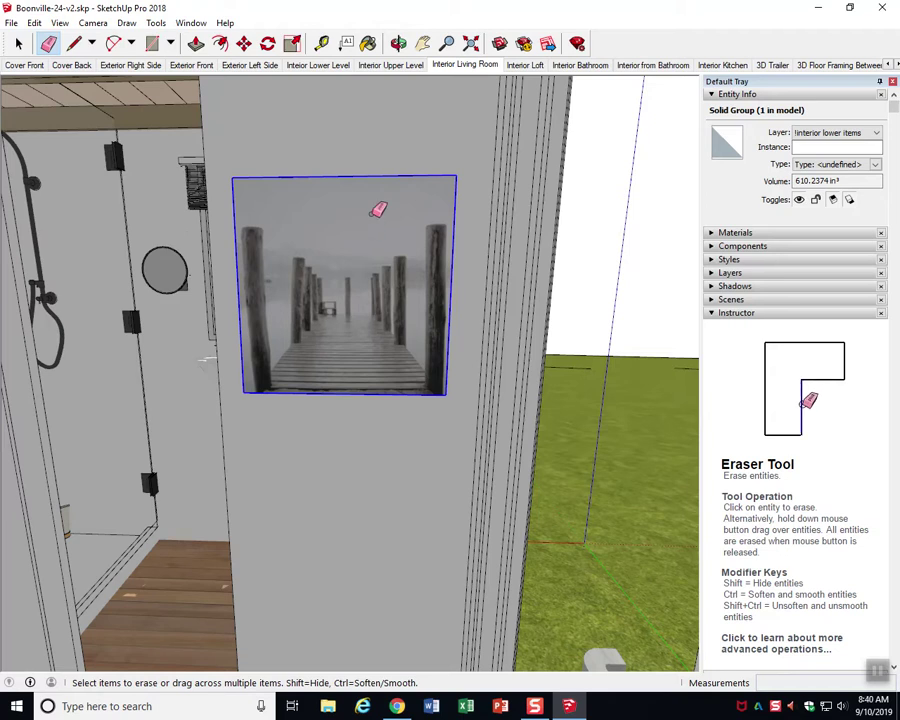
left_click(369, 218)
left_click(18, 43)
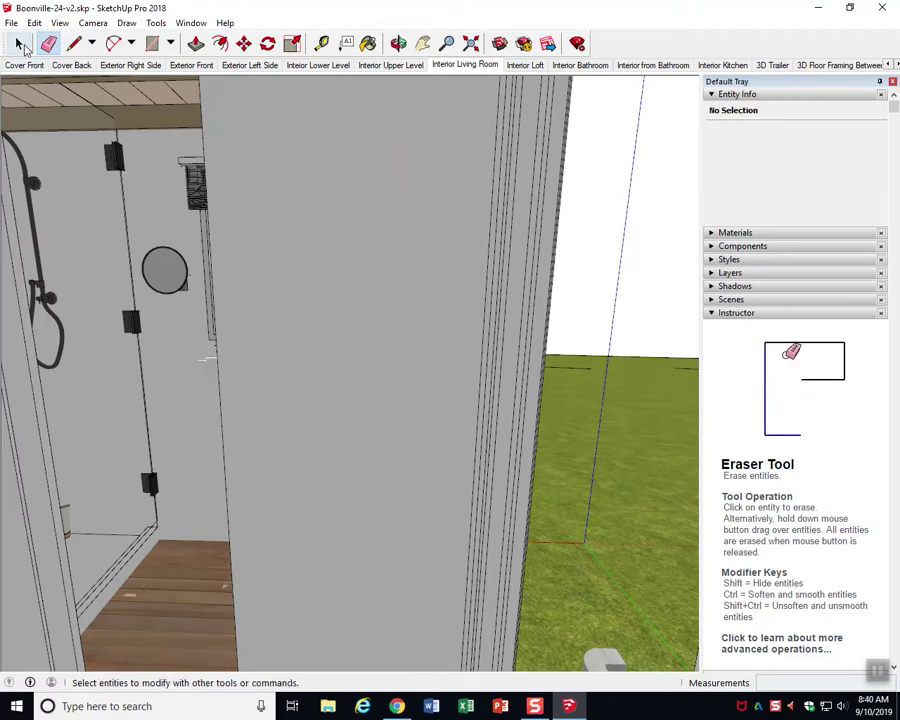
Orbit and zoom around the now-blank bathroom wall to check it
middle_click_drag(208, 192, 362, 318)
scroll(362, 318, "up", 3)
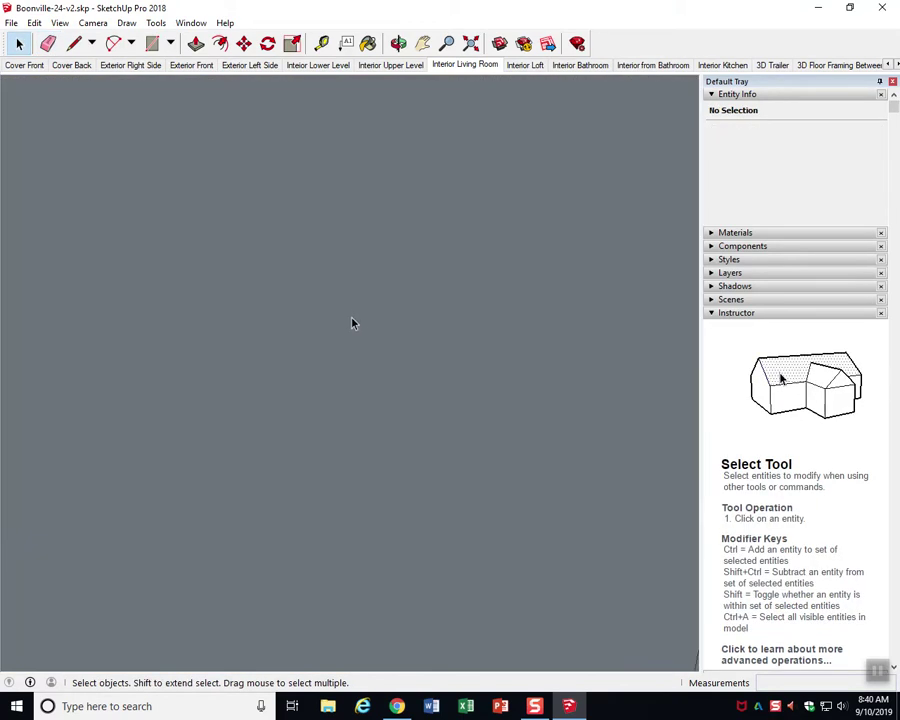
scroll(352, 323, "down", 2)
scroll(355, 322, "down", 2)
mouse_move(383, 321)
middle_mouse_down()
mouse_move(389, 439)
mouse_move(603, 115)
middle_mouse_up()
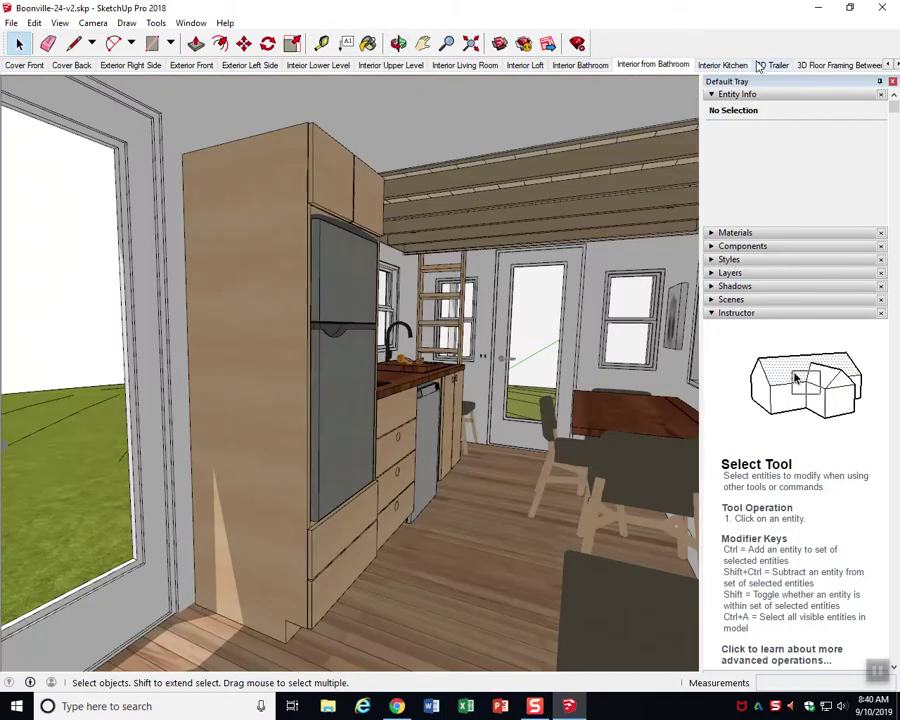
Step through 3D Trailer, Between Fenders and Trailer Back scenes, ending on 3D Floor Framing Trailer Front
left_click(768, 66)
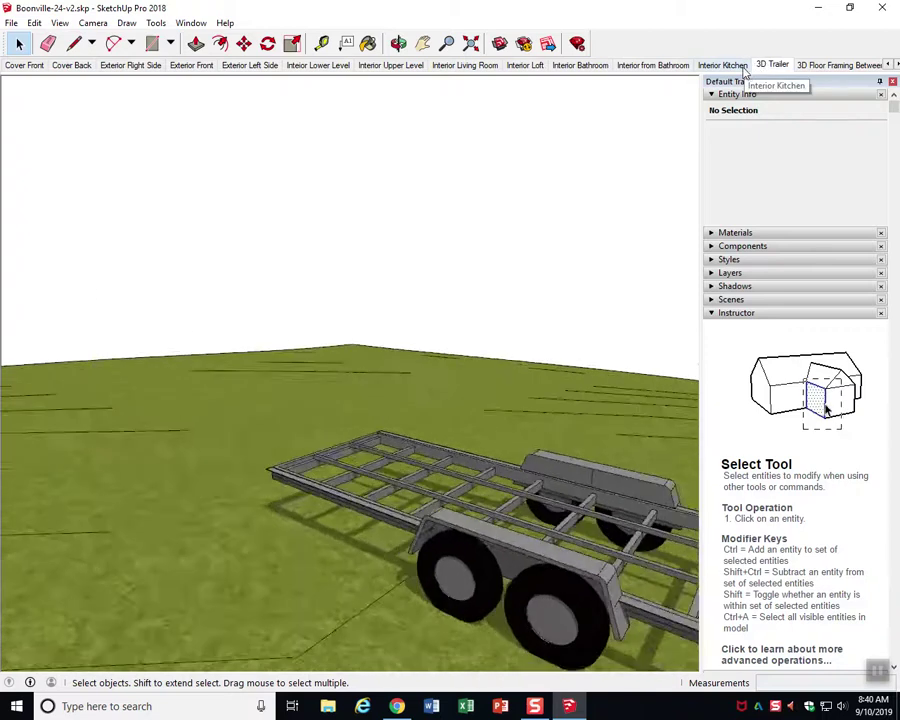
left_click(896, 66)
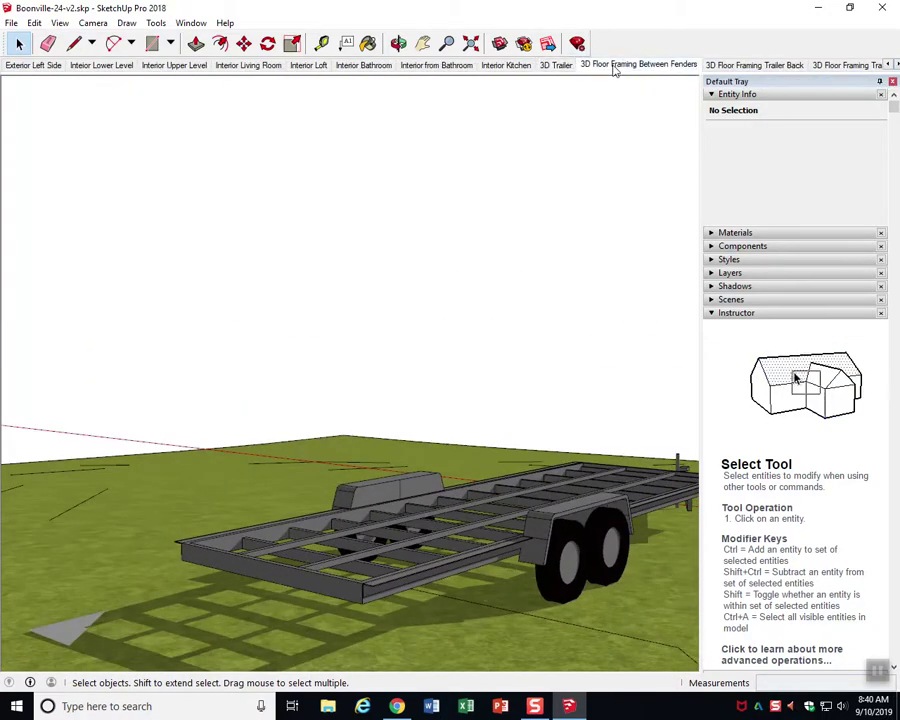
left_click(615, 65)
left_click(720, 68)
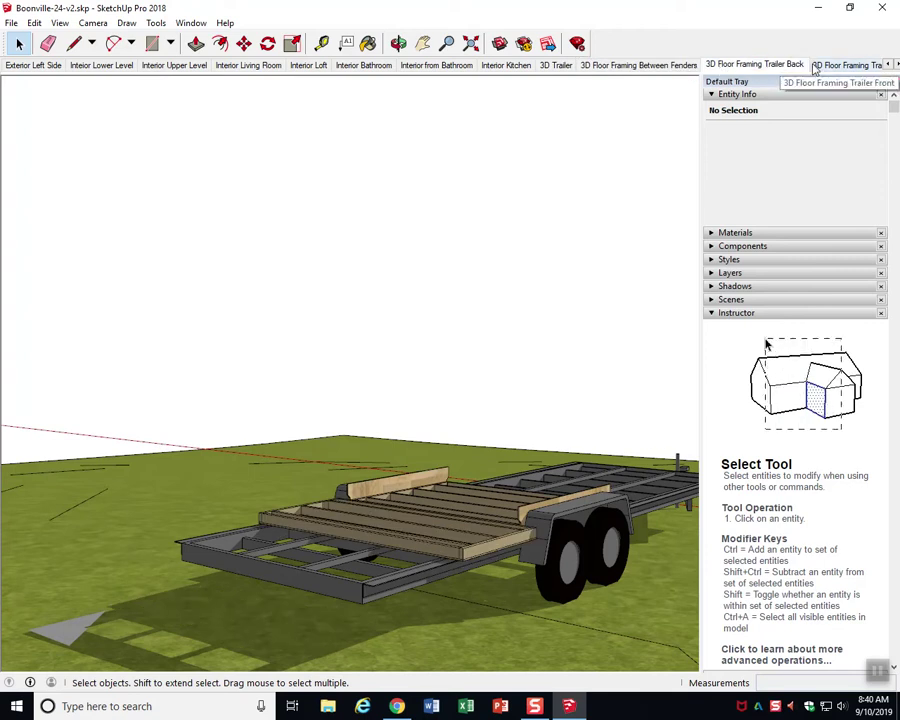
left_click(815, 68)
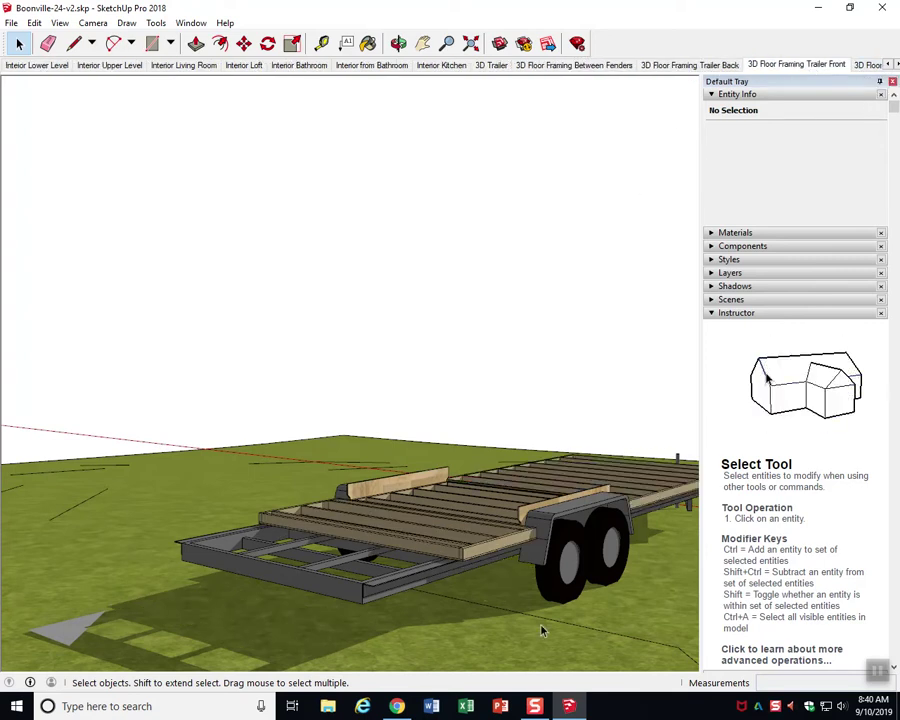
left_click(544, 709)
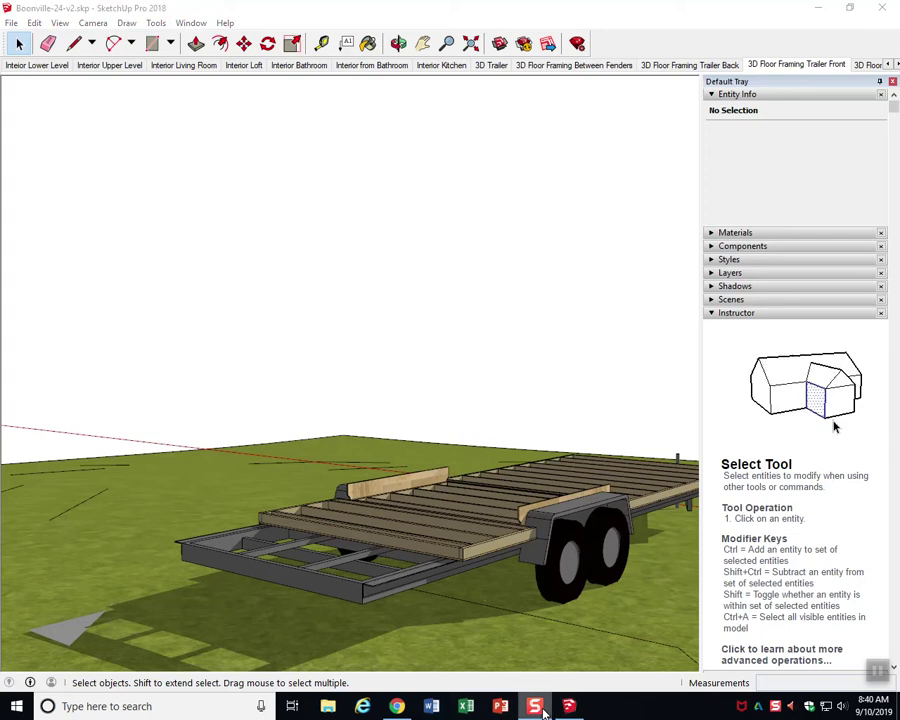